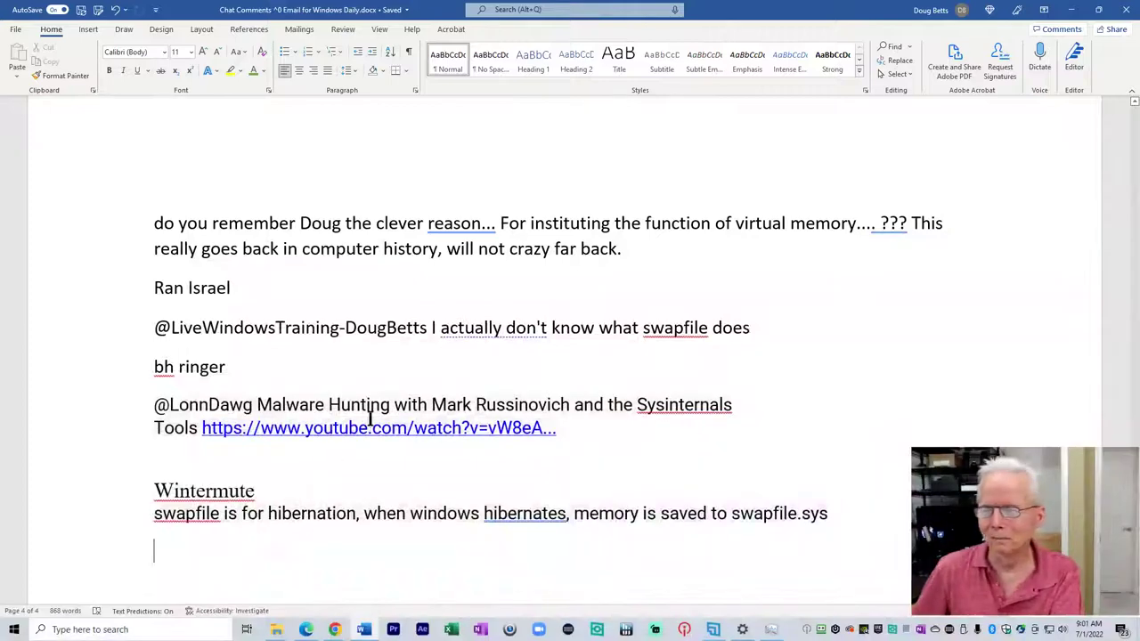
Step: Review the chat comments under "Windows Daily #7 Task Manager #5", highlighting the heading, the RAM calculation remarks and the primary paging file comment
scroll(374, 421, "up", 5)
scroll(370, 419, "up", 4)
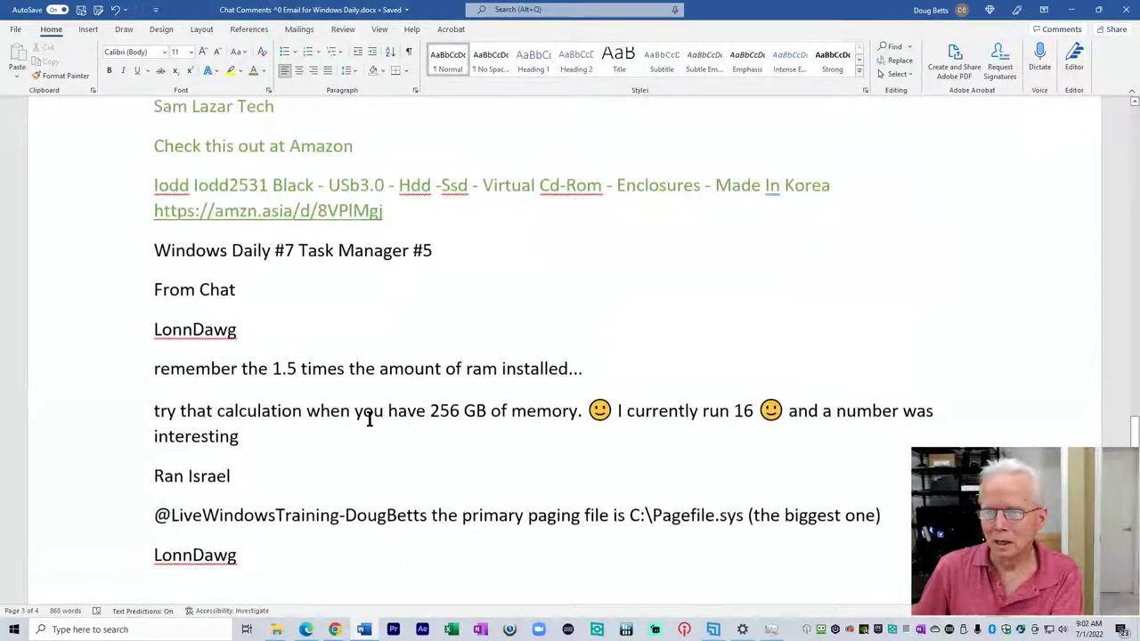
scroll(367, 417, "down", 1)
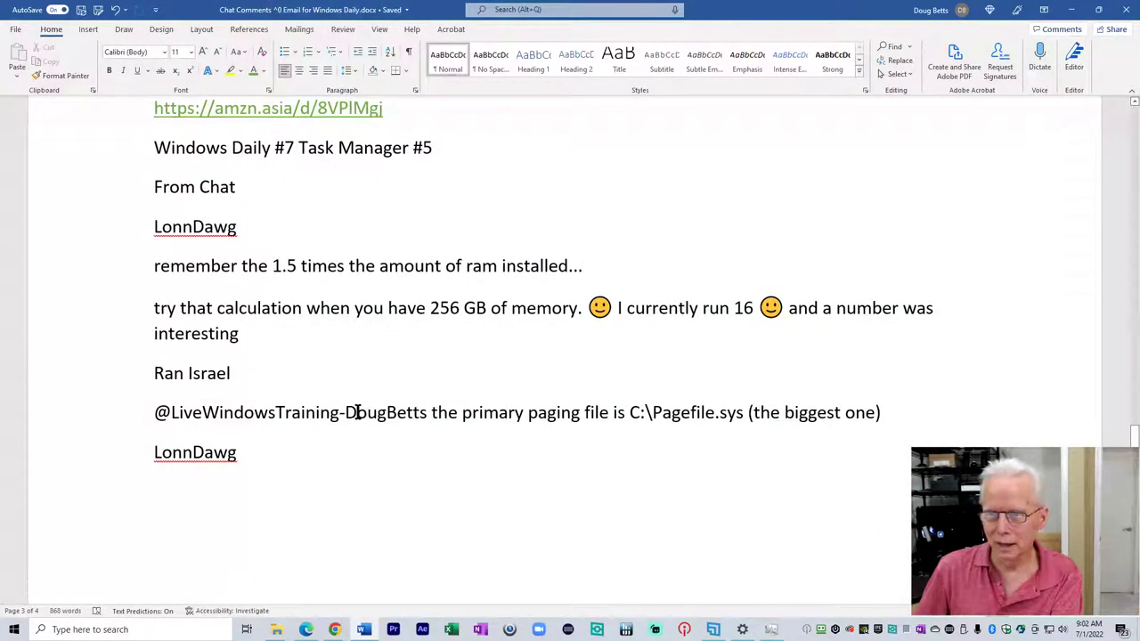
triple_click(218, 149)
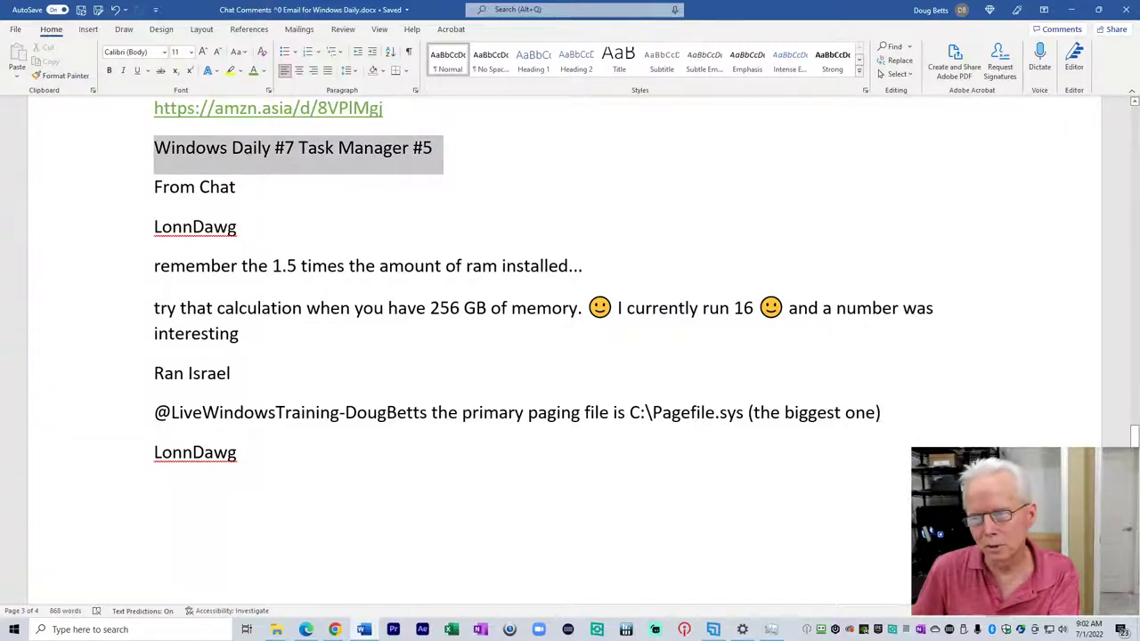
left_click_drag(165, 189, 242, 186)
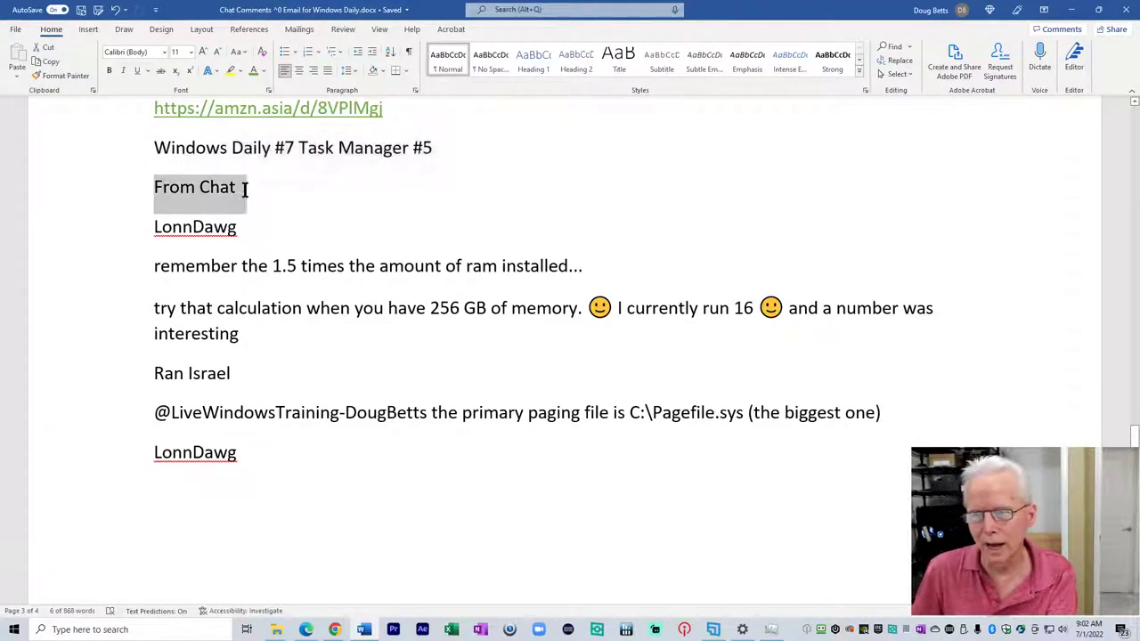
left_click_drag(145, 265, 582, 270)
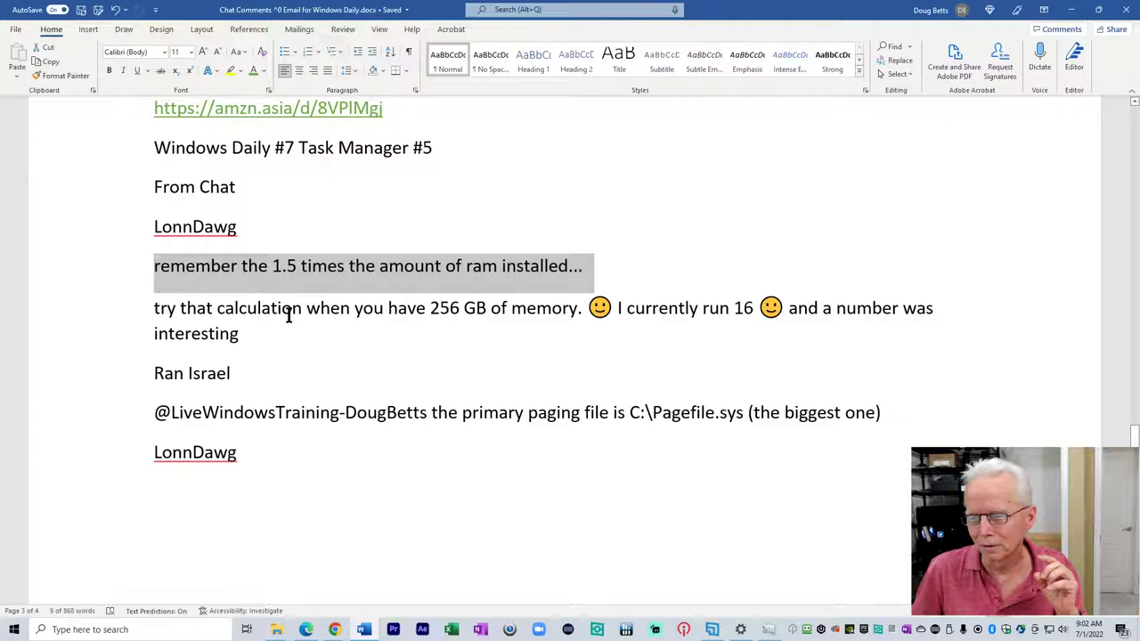
triple_click(160, 309)
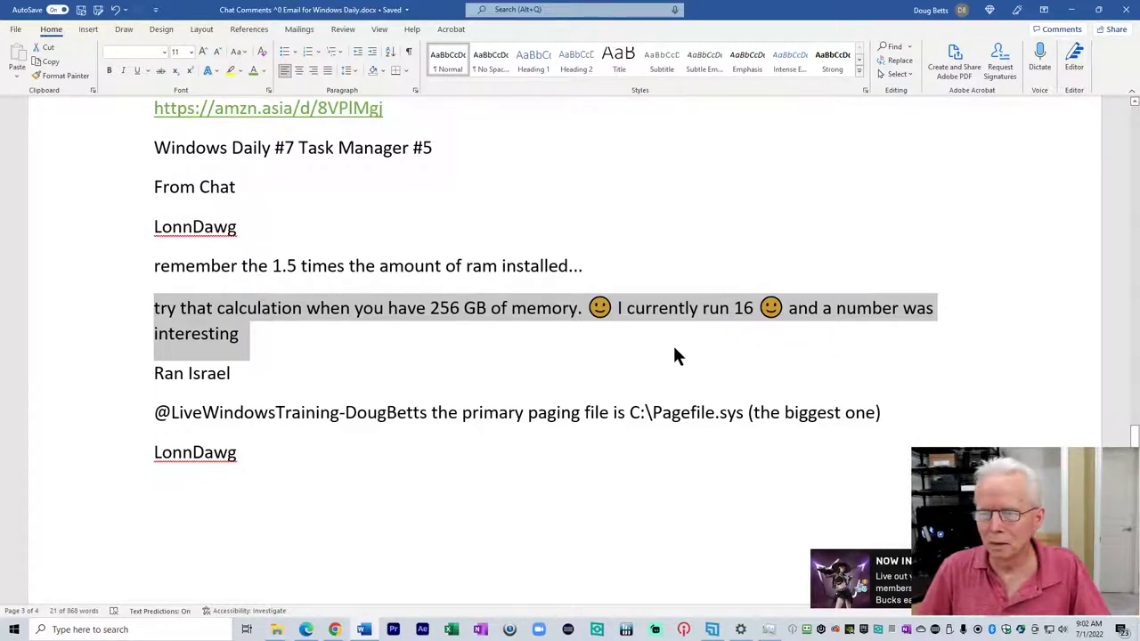
scroll(258, 350, "down", 1)
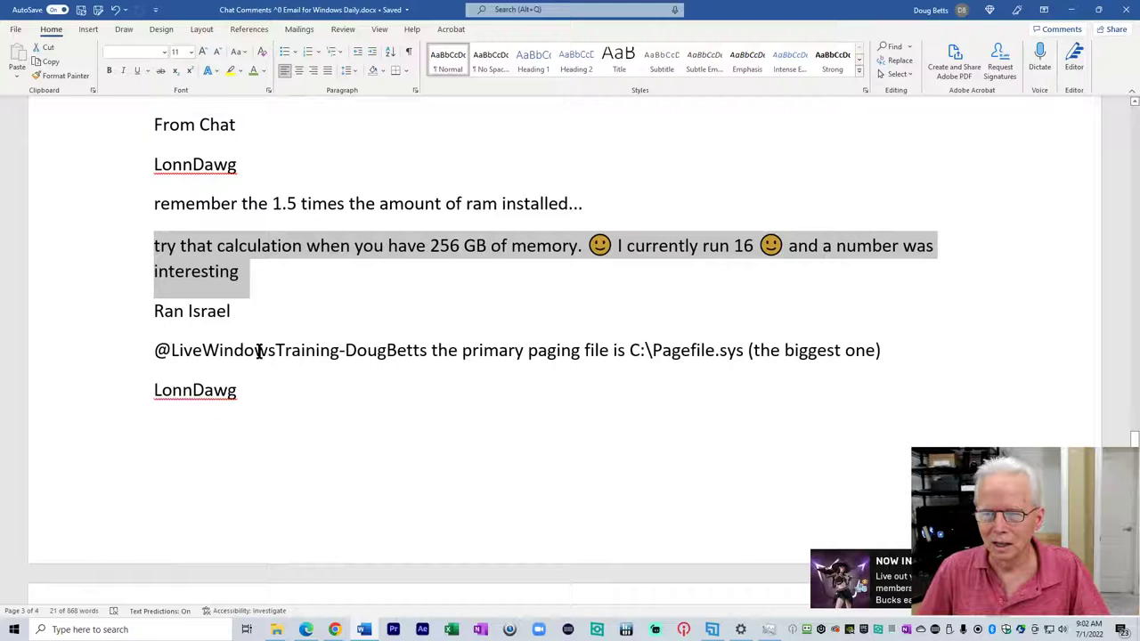
left_click_drag(155, 350, 860, 352)
scroll(793, 365, "down", 1)
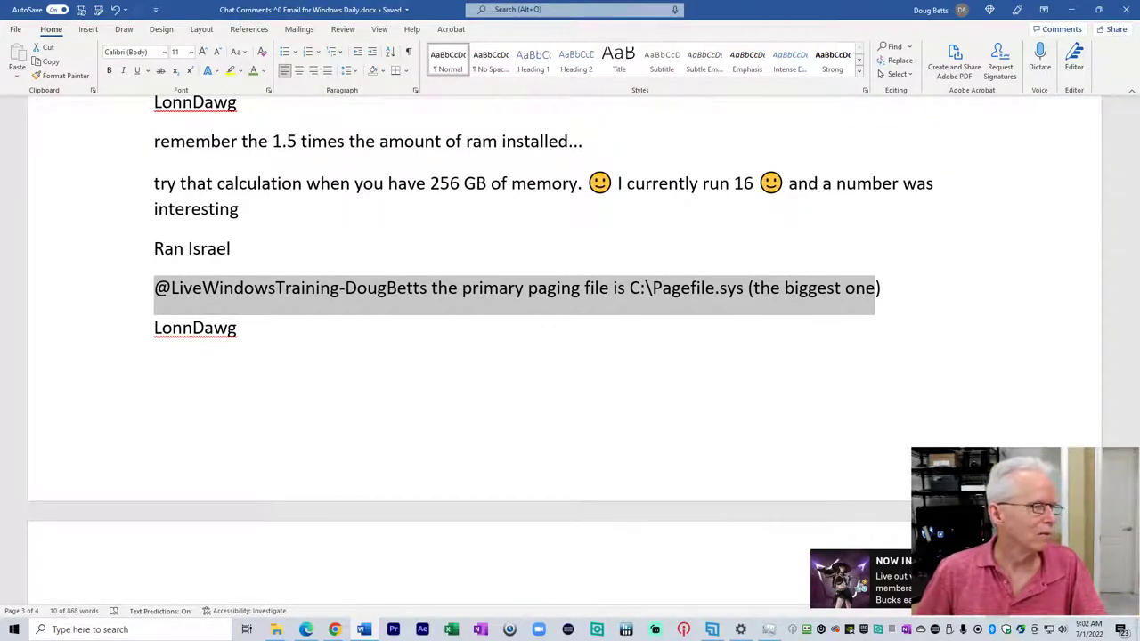
Step: Check the document's file name and save location details, and close them again
key("Right")
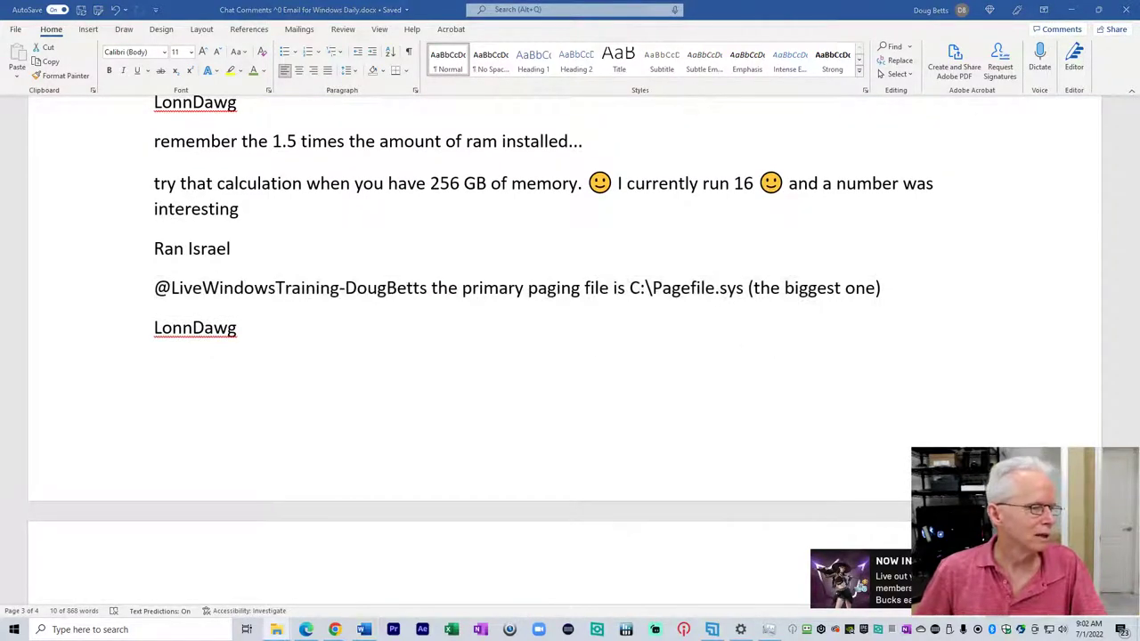
left_click(286, 11)
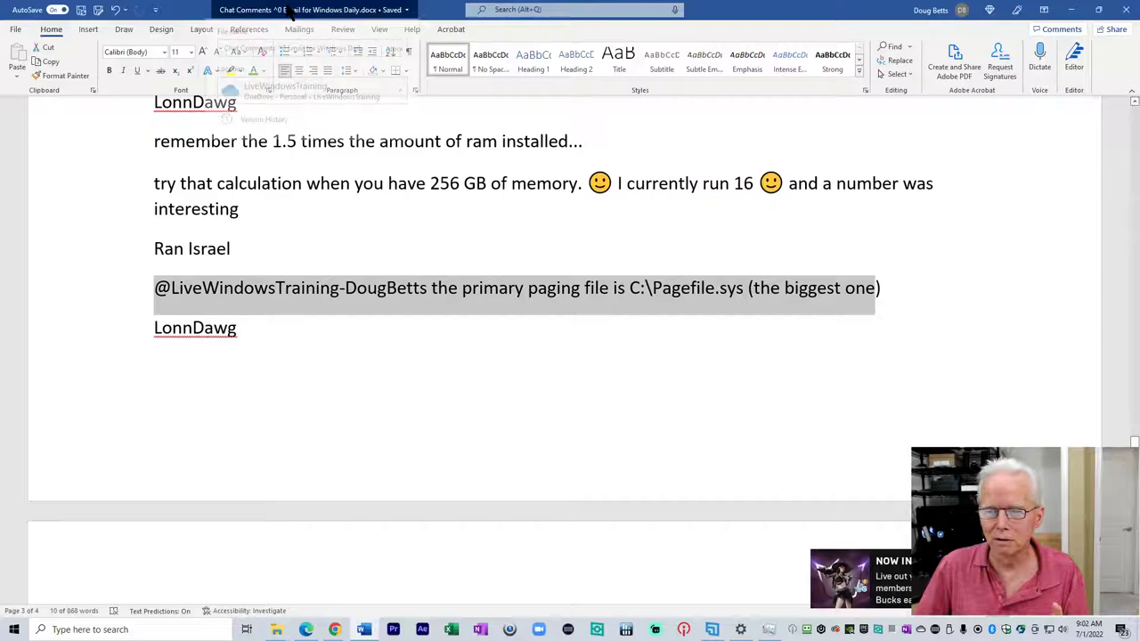
scroll(297, 328, "down", 3)
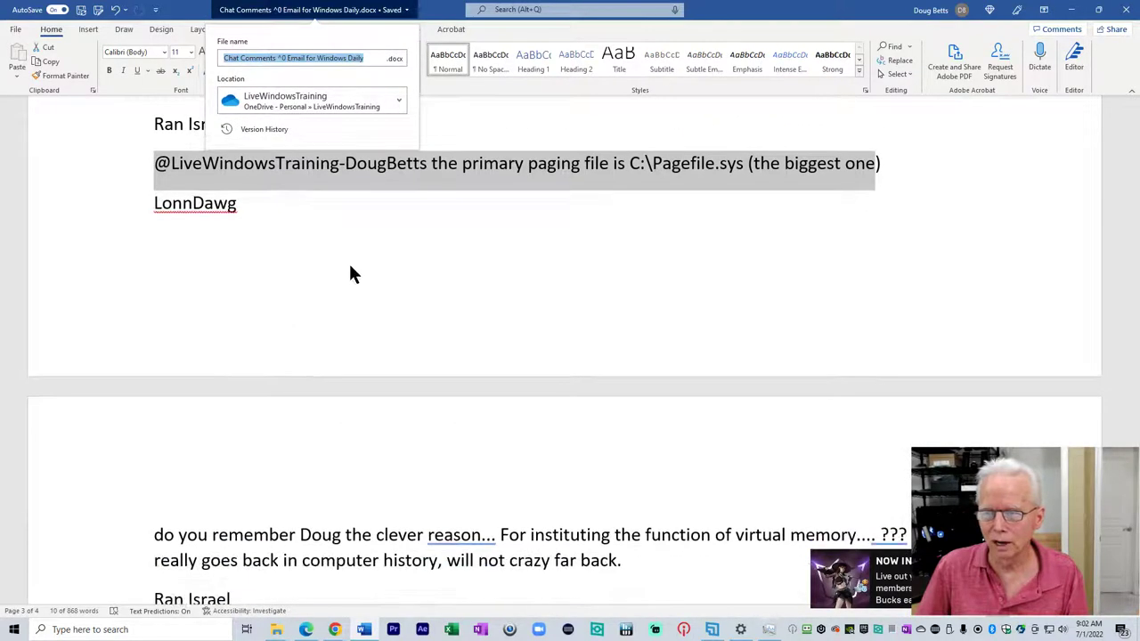
left_click(349, 264)
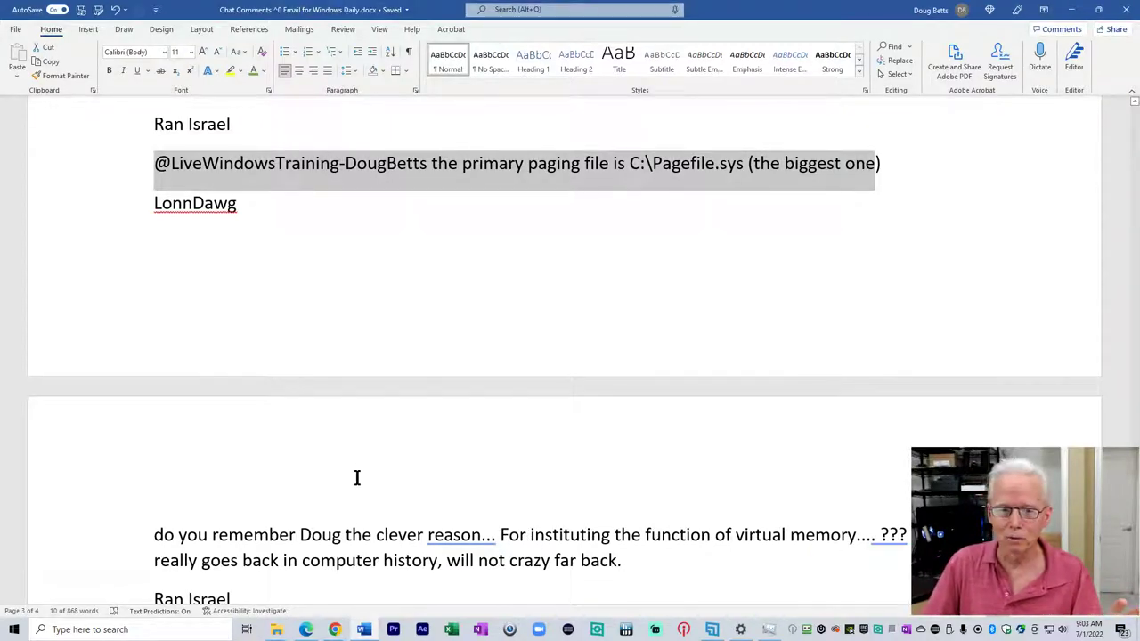
Step: Highlight the question about the reason for instituting virtual memory at the start of page 4
scroll(363, 469, "down", 1)
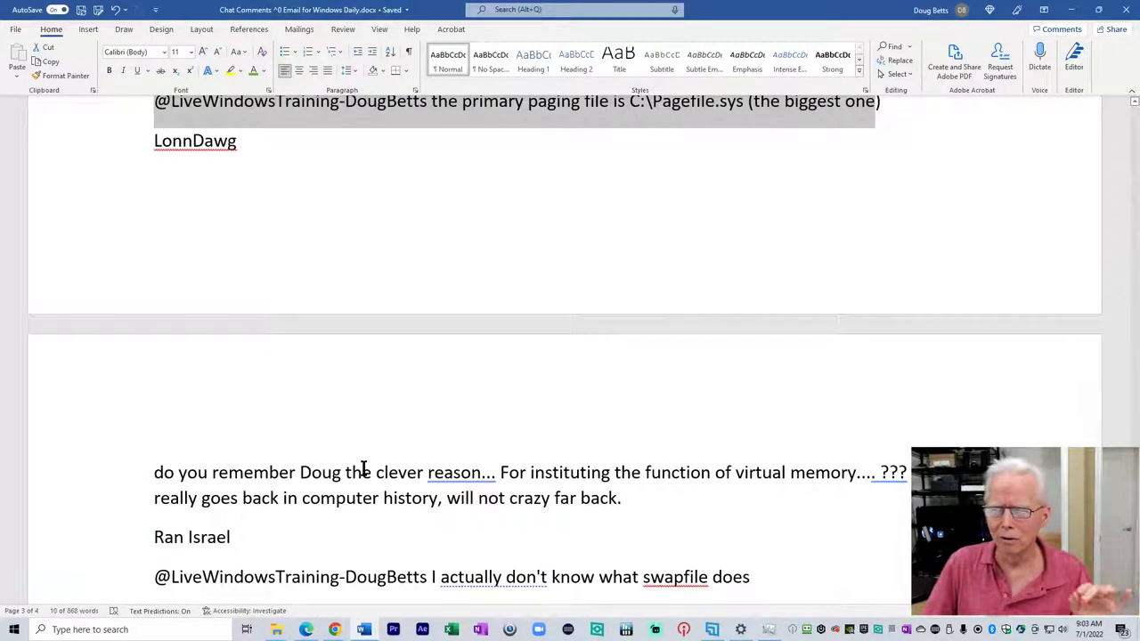
scroll(365, 465, "down", 1)
scroll(364, 465, "down", 3)
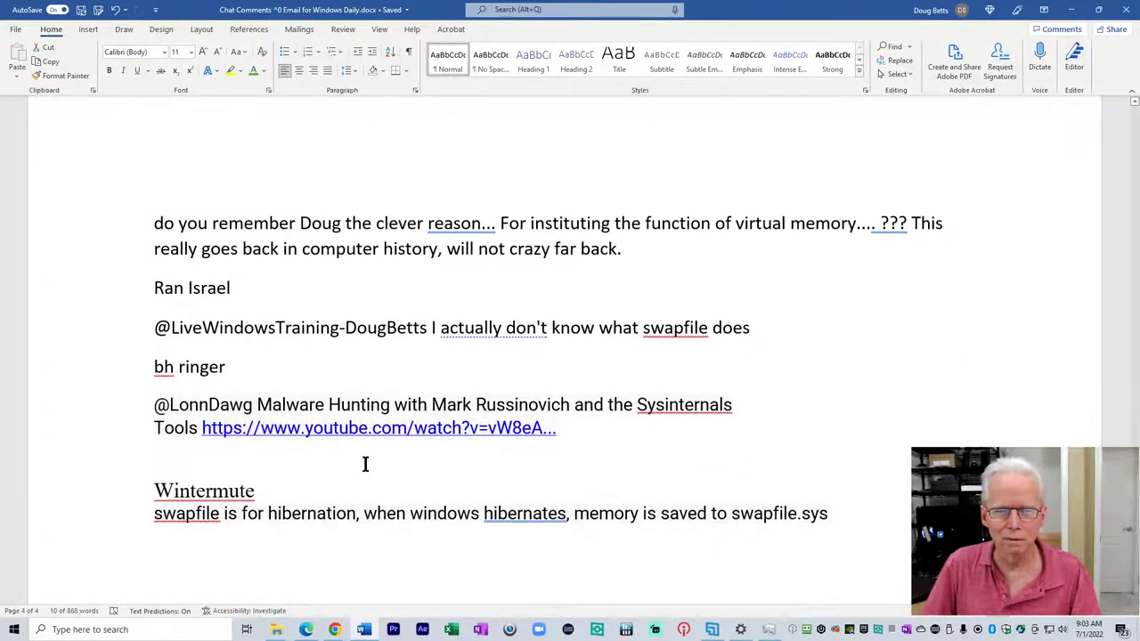
scroll(365, 464, "up", 5)
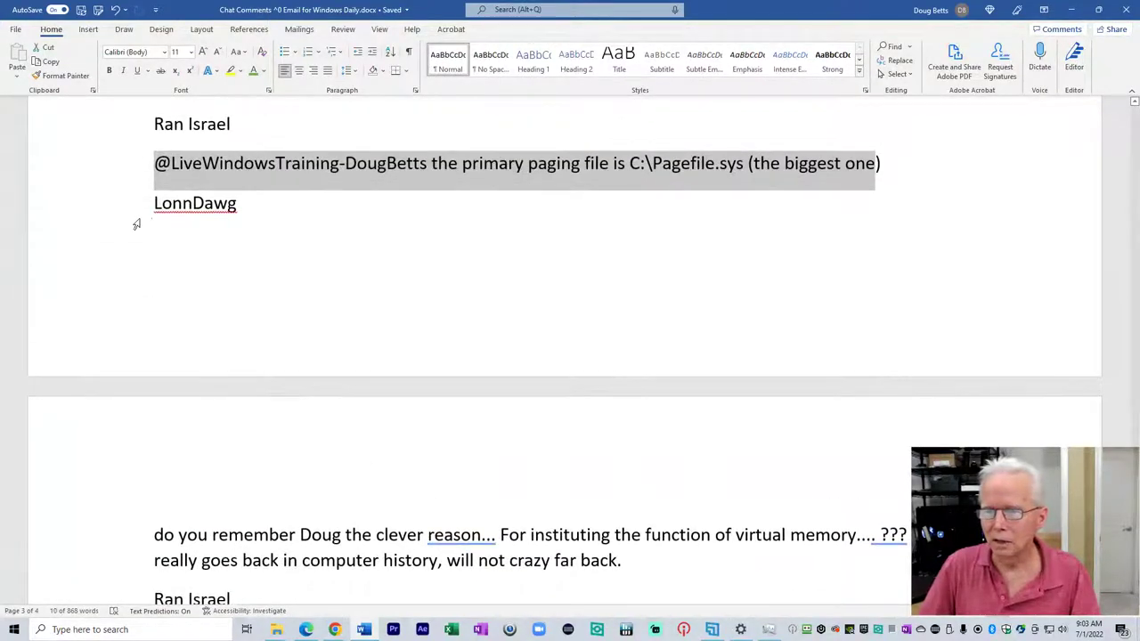
scroll(200, 330, "down", 5)
left_click_drag(153, 225, 634, 252)
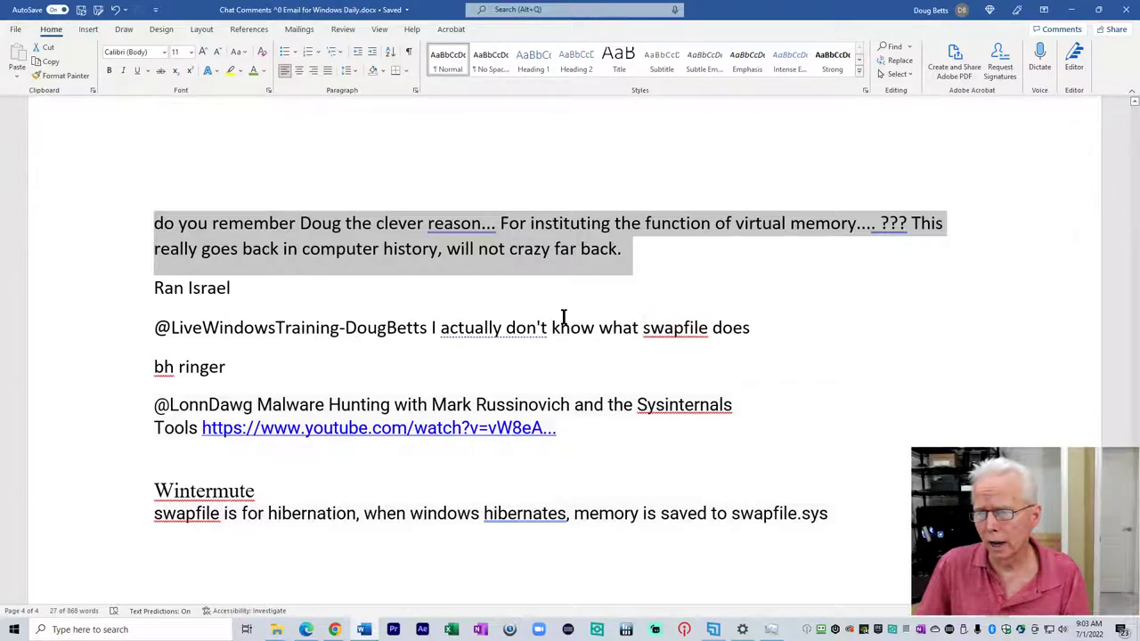
Step: Highlight the comment about not knowing what swapfile does, and the Malware Hunting with Sysinternals Tools comment with its link
scroll(546, 314, "down", 1)
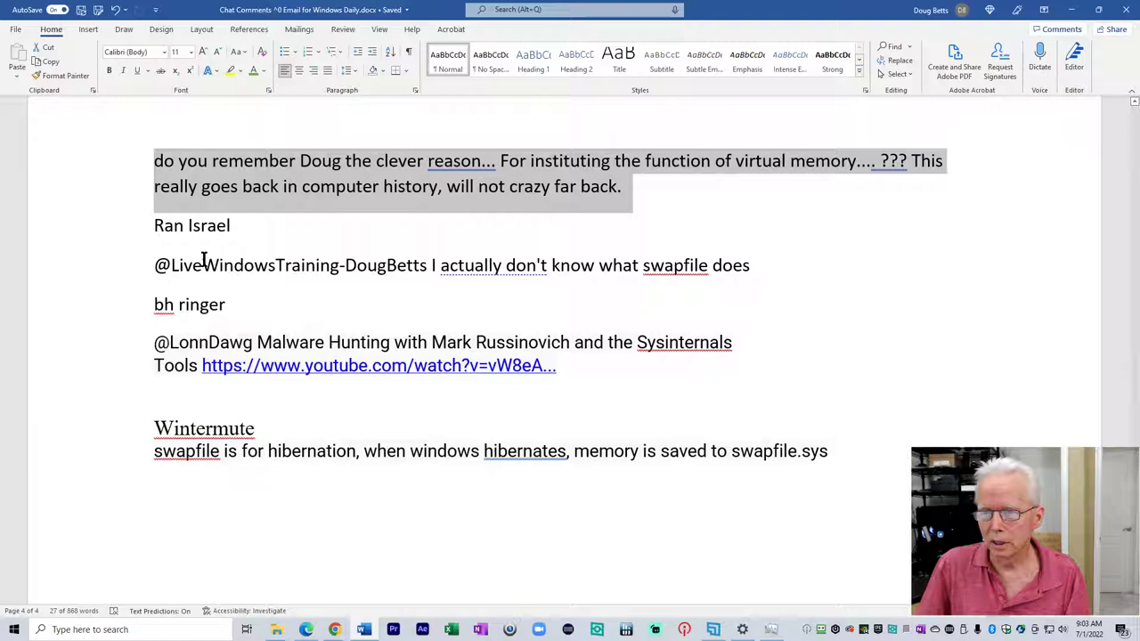
left_click_drag(176, 264, 748, 287)
scroll(765, 290, "down", 1)
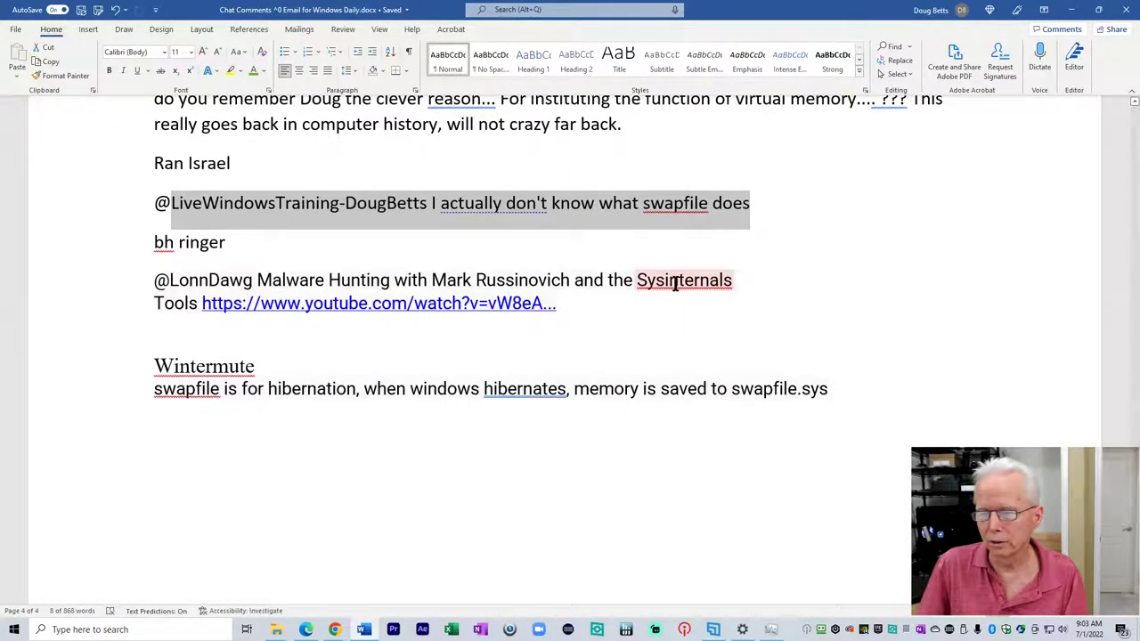
scroll(437, 285, "down", 1)
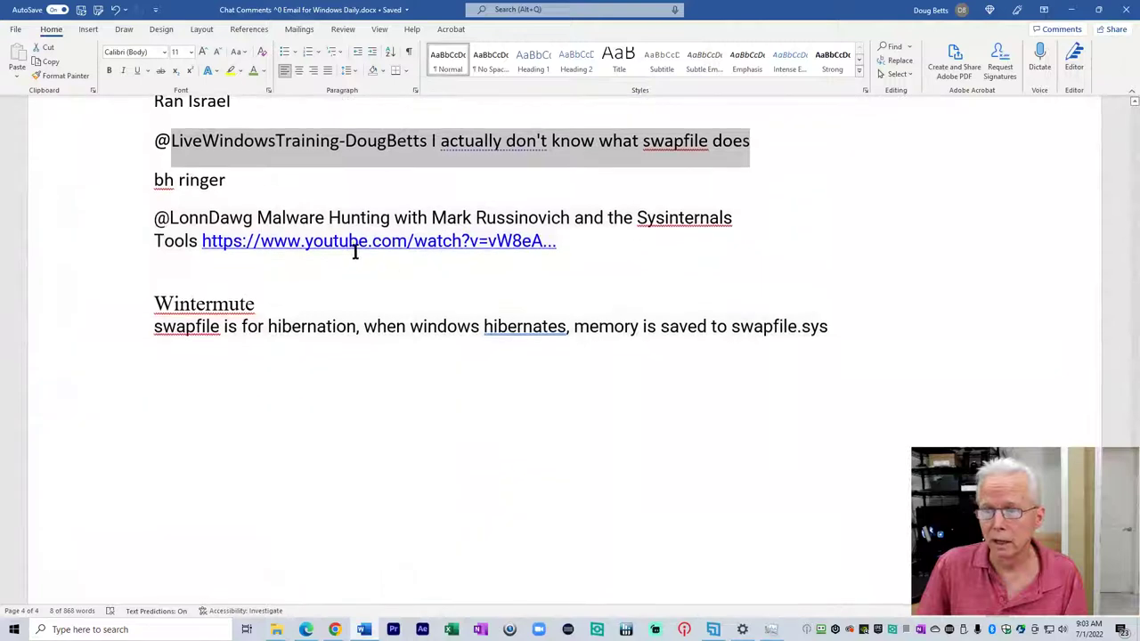
left_click(165, 216)
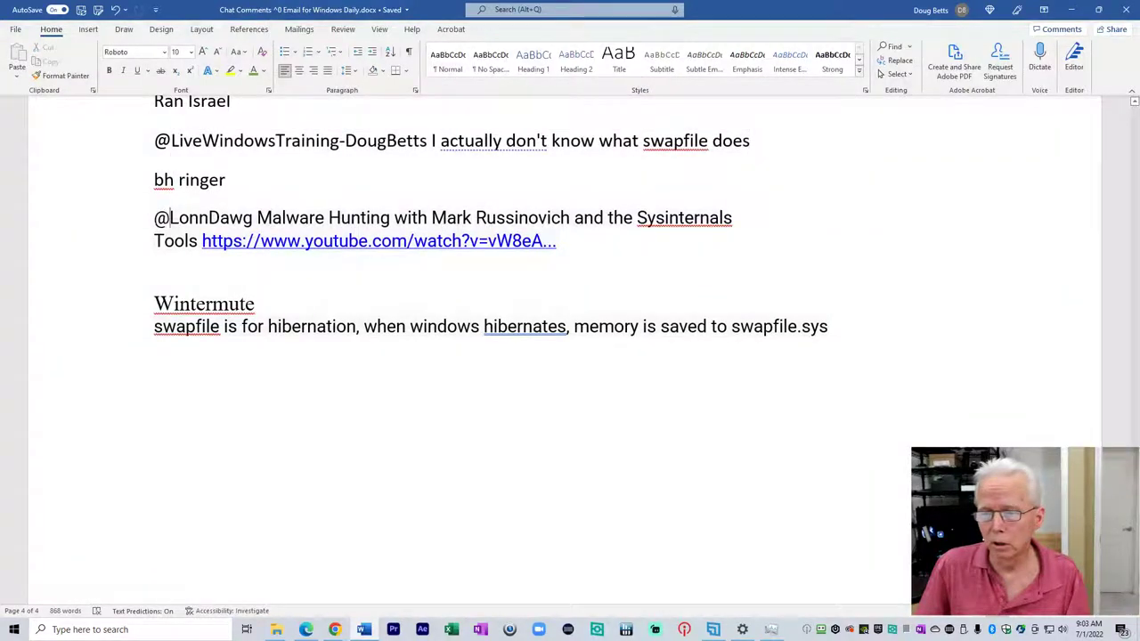
left_click_drag(155, 219, 566, 242)
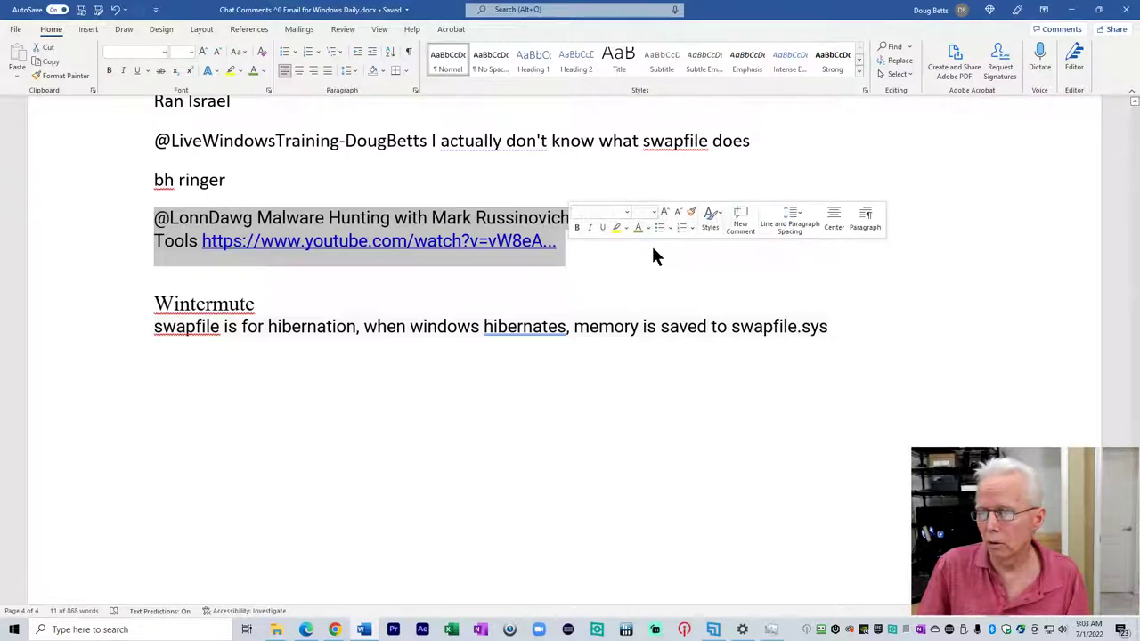
left_click(718, 261)
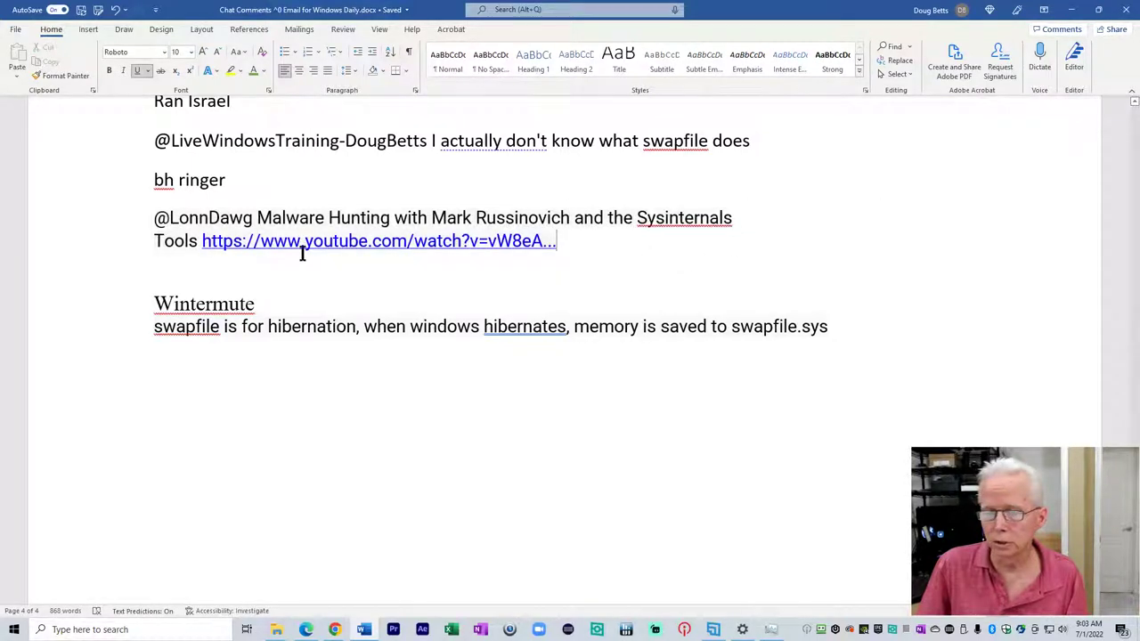
Step: Copy the YouTube hyperlink from the Malware Hunting comment and close the pop-out live chat window
right_click(377, 241)
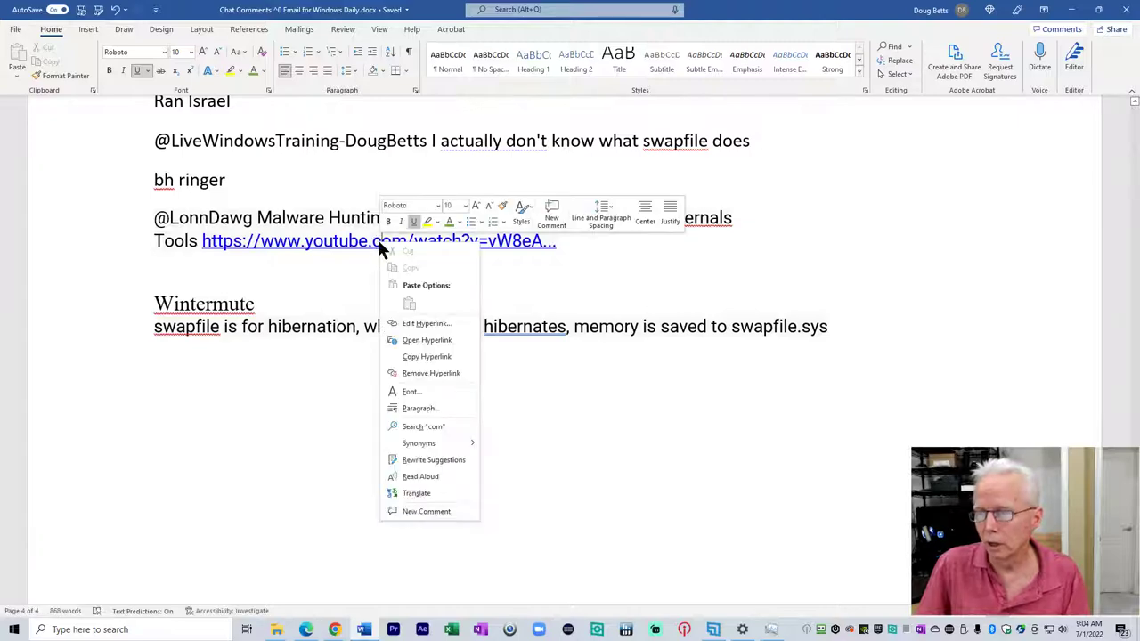
left_click(430, 356)
key("alt+Tab")
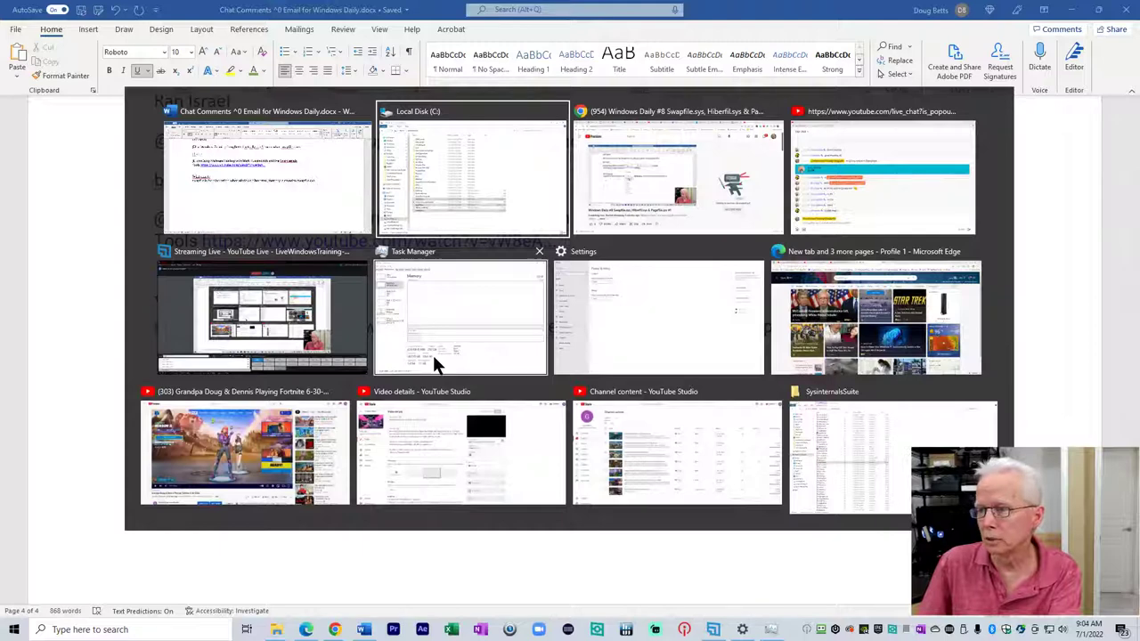
key("alt+Tab")
key("alt+Tab")
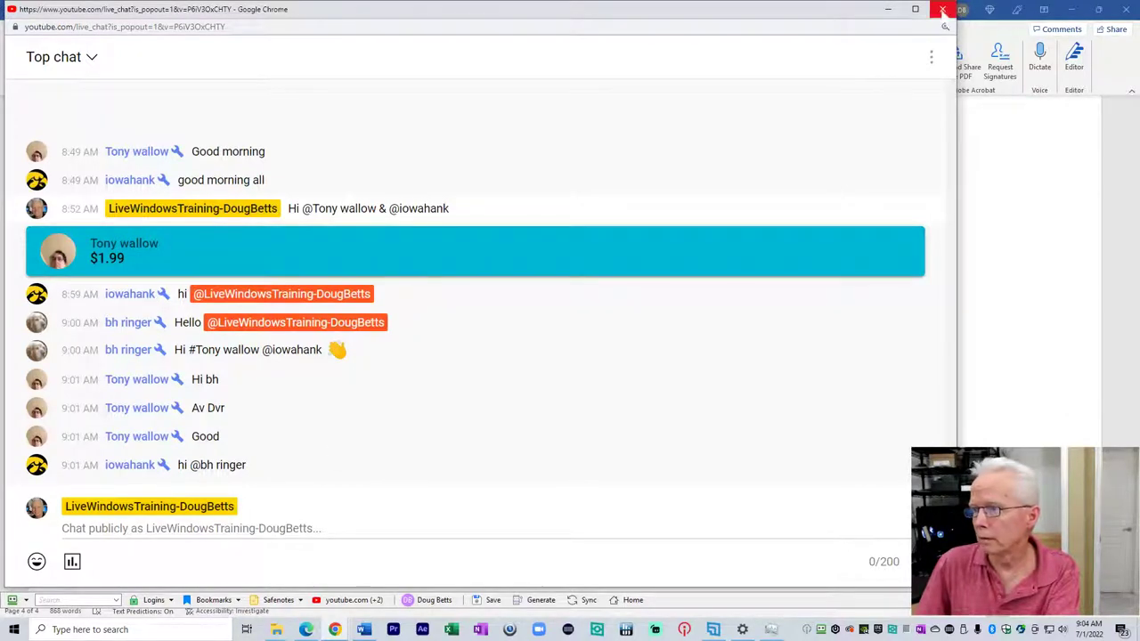
left_click(944, 16)
Step: Switch to the Windows Daily #8 stream page in Chrome and post the copied video link in the live chat
key("alt+Tab")
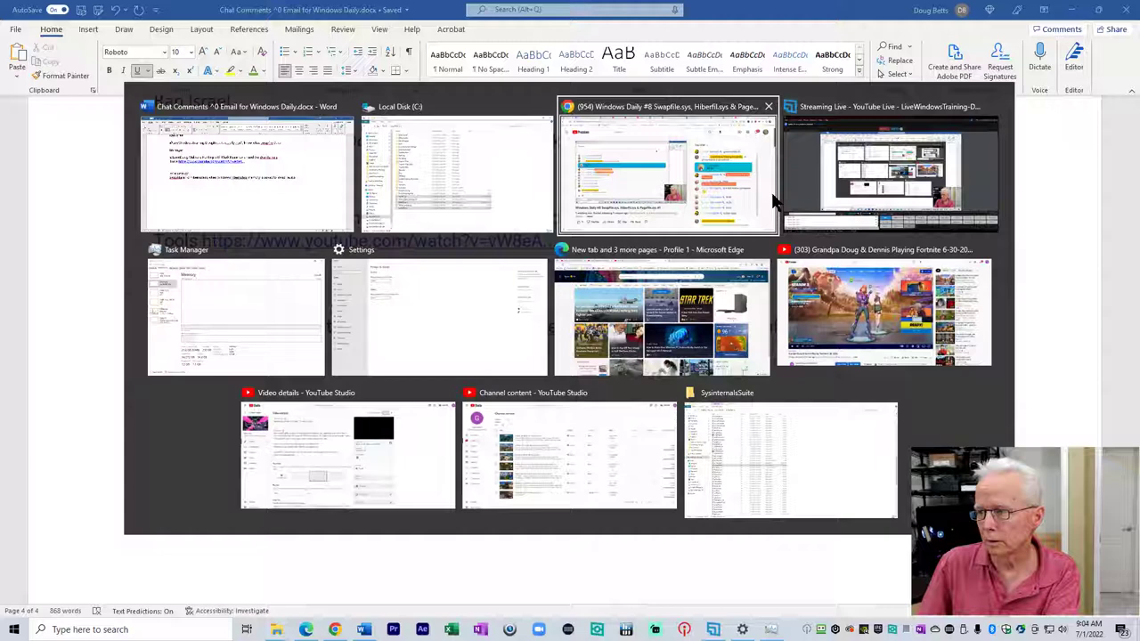
left_click(773, 200)
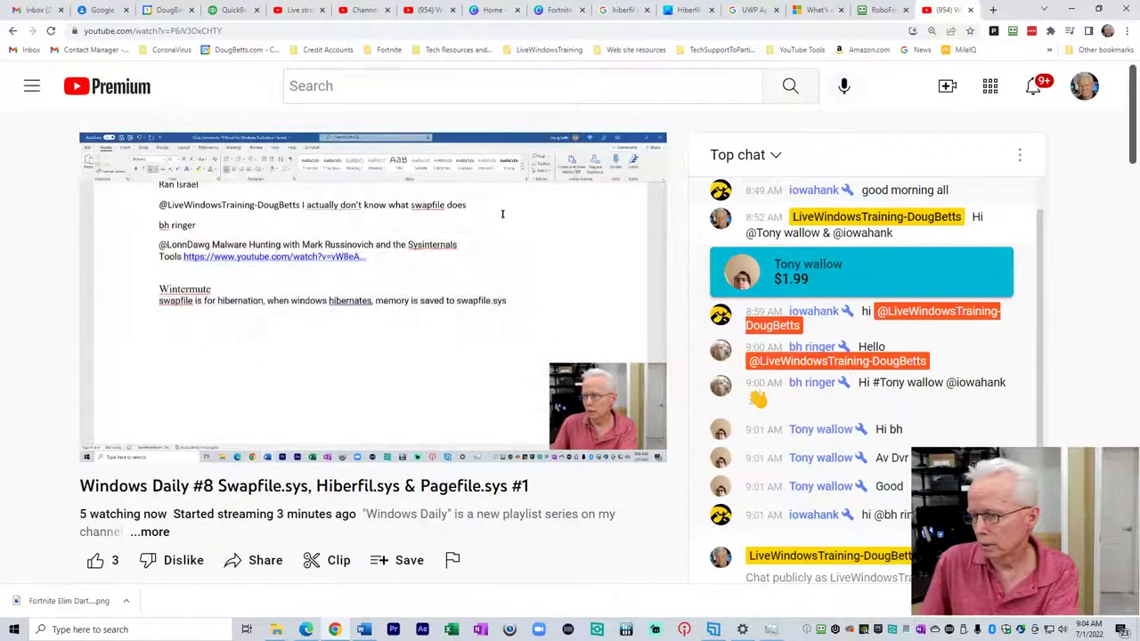
left_click(899, 579)
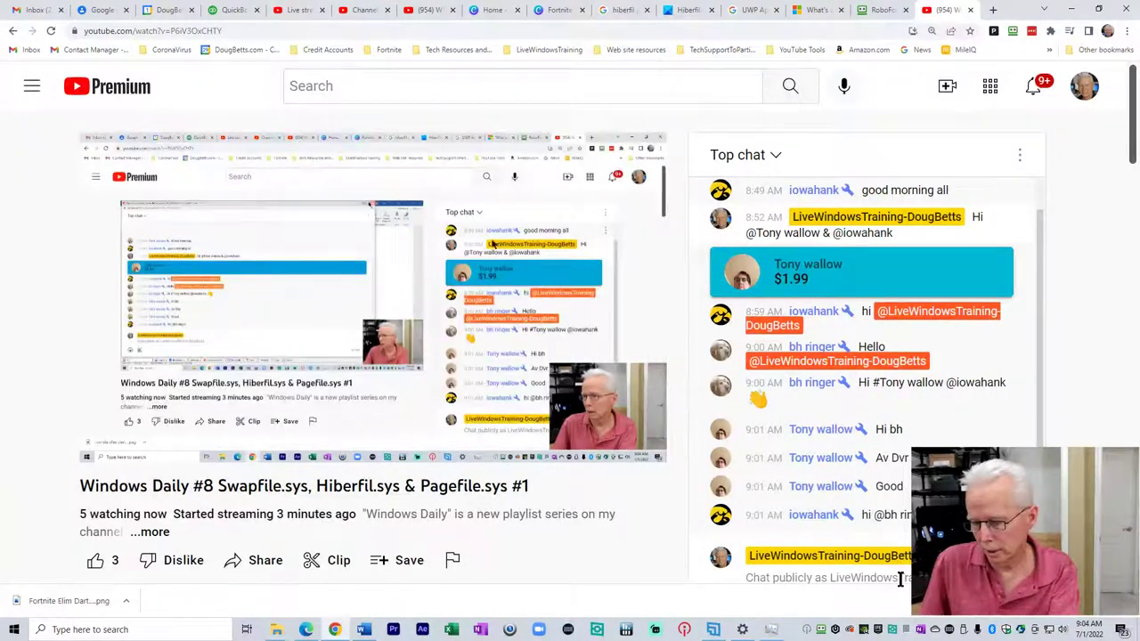
key("ctrl+v")
key("Return")
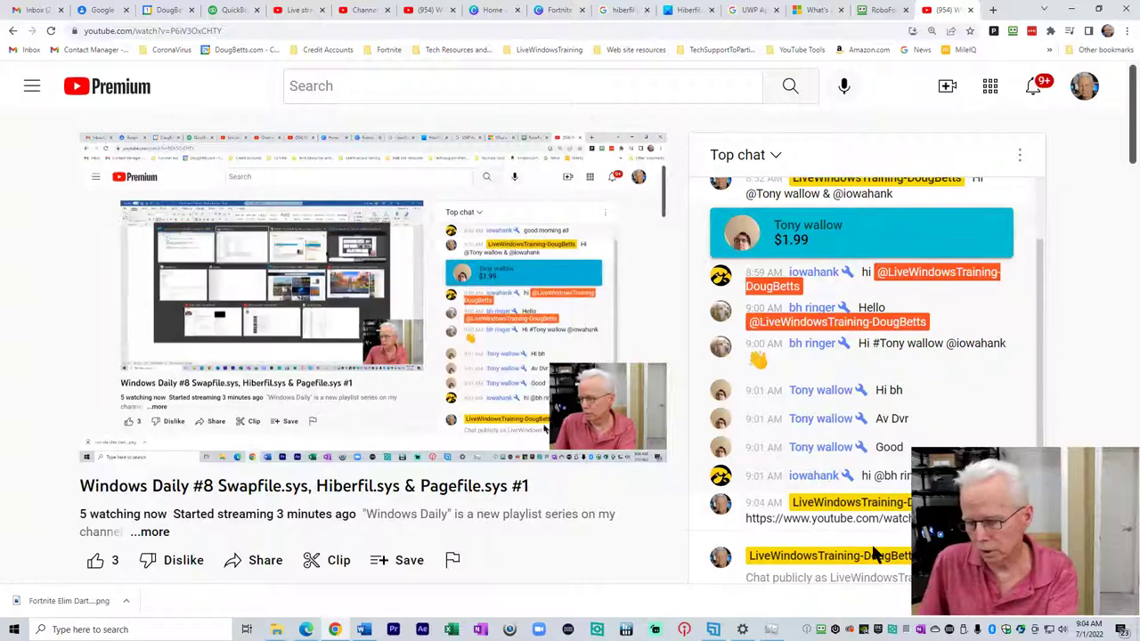
Step: Return to the Word document and highlight the comment saying swapfile is for hibernation, including the word "swapfile" on its own
key("alt+Tab")
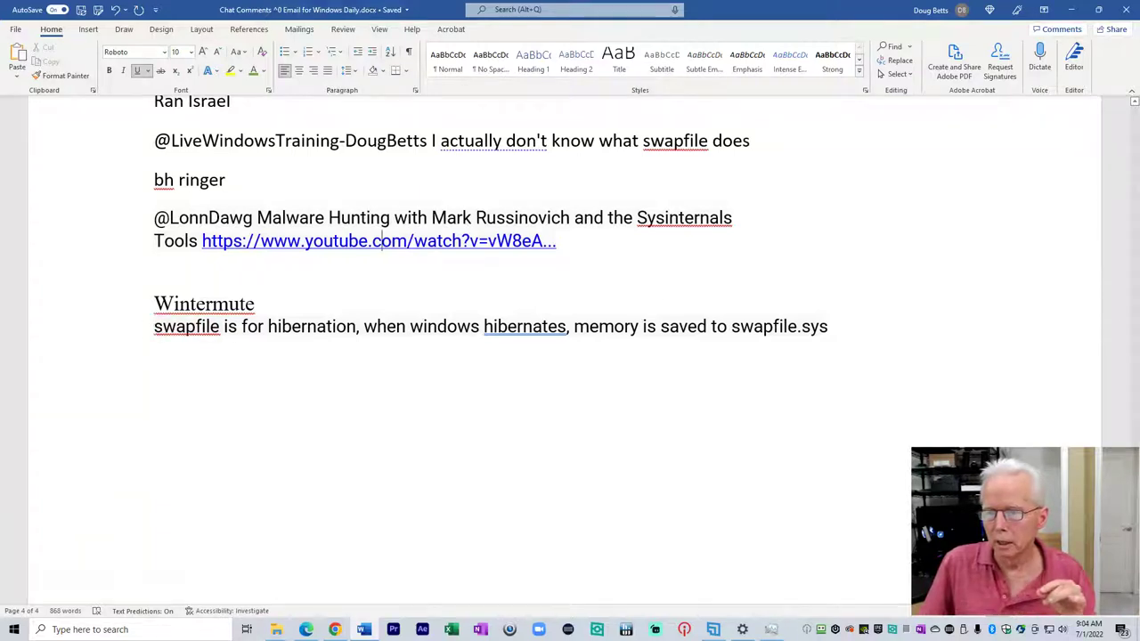
left_click_drag(156, 326, 828, 331)
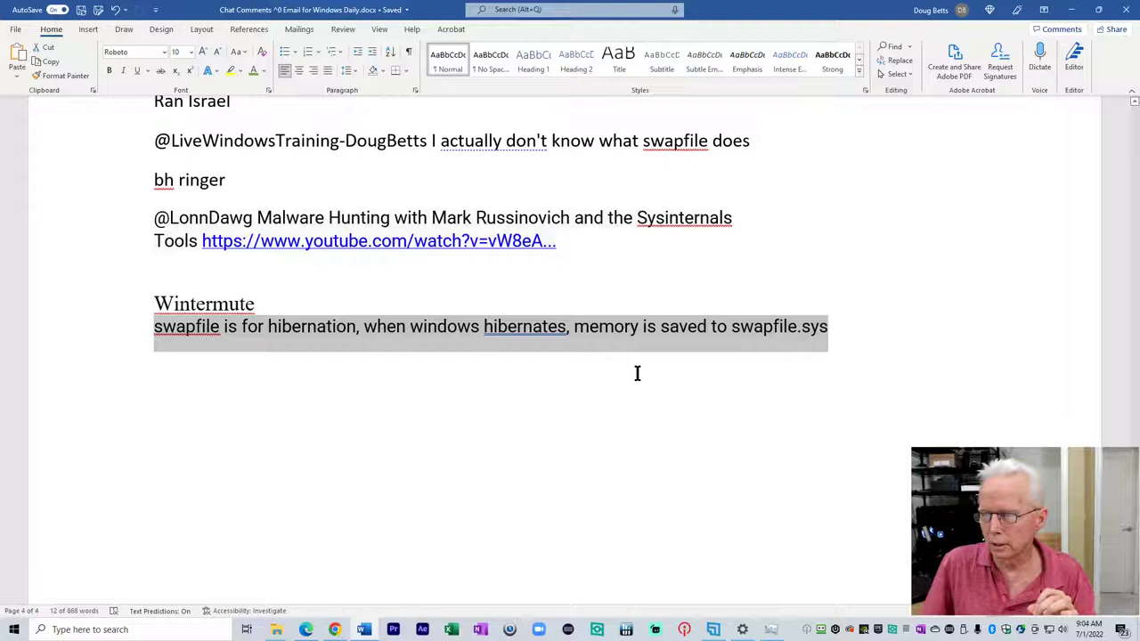
left_click(178, 330)
double_click(192, 330)
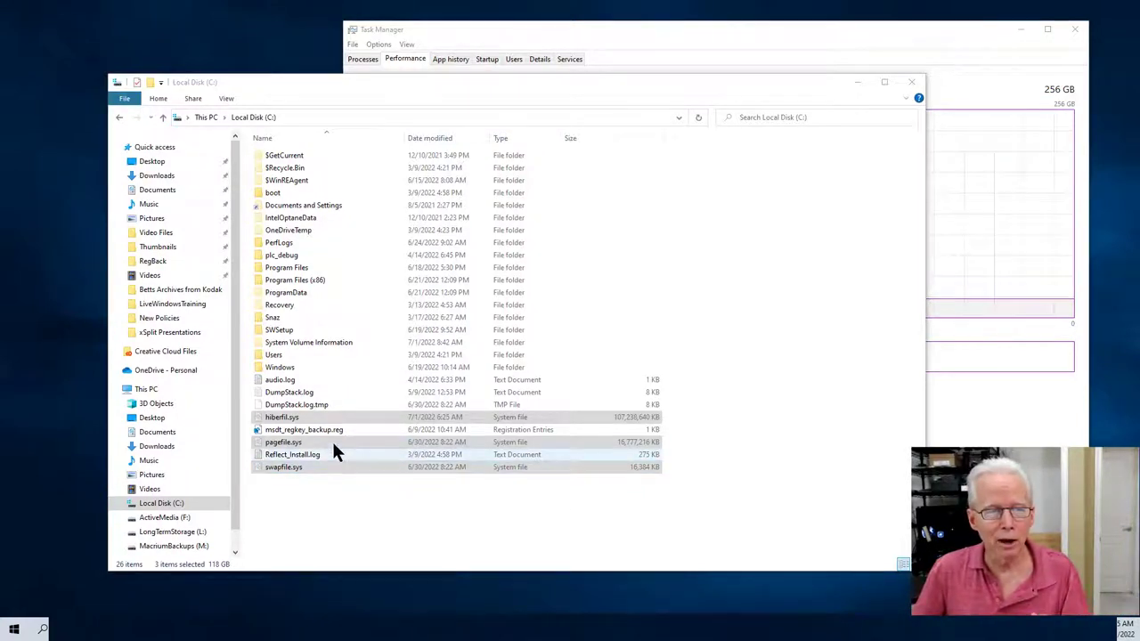
Step: Select hiberfil.sys and pagefile.sys in turn on Local Disk (C:) in File Explorer to examine their sizes
left_click(281, 417)
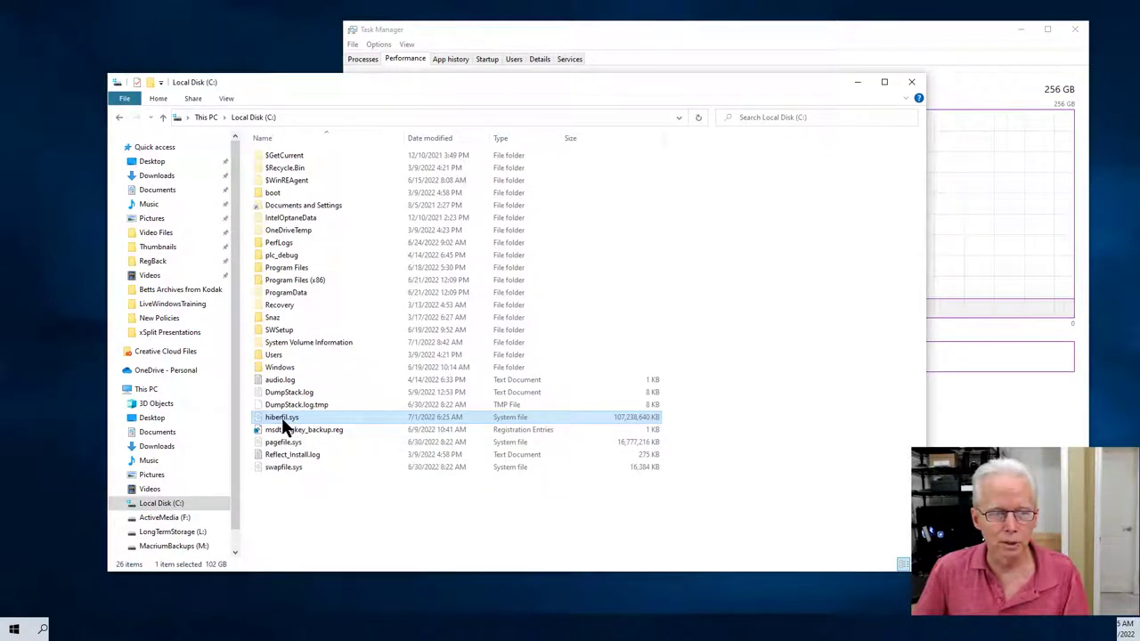
left_click(282, 417)
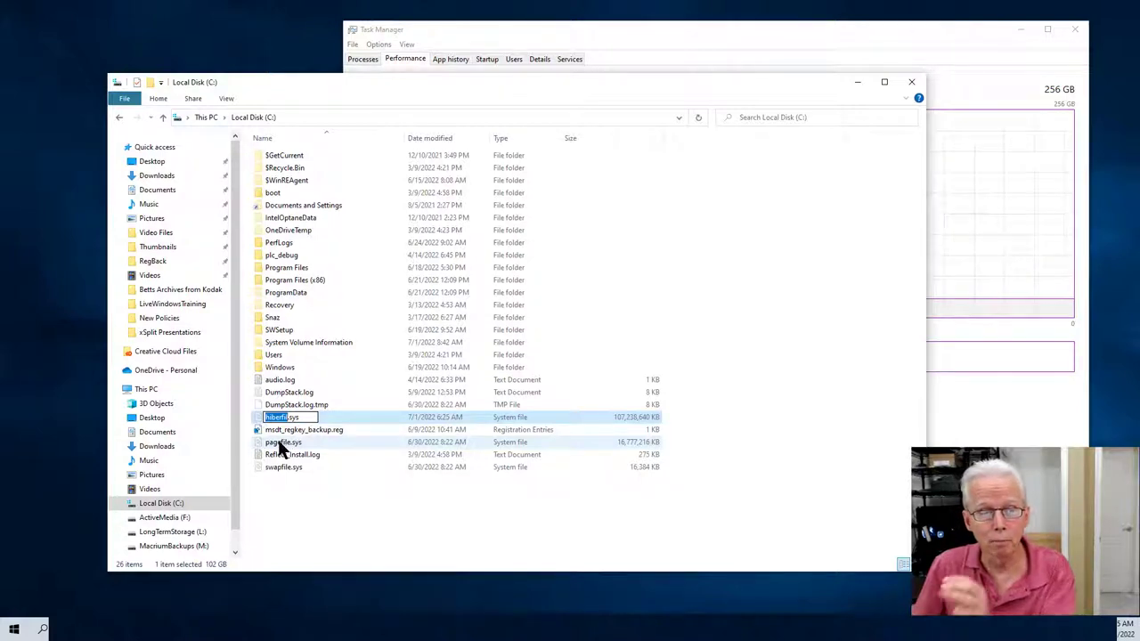
left_click(278, 443)
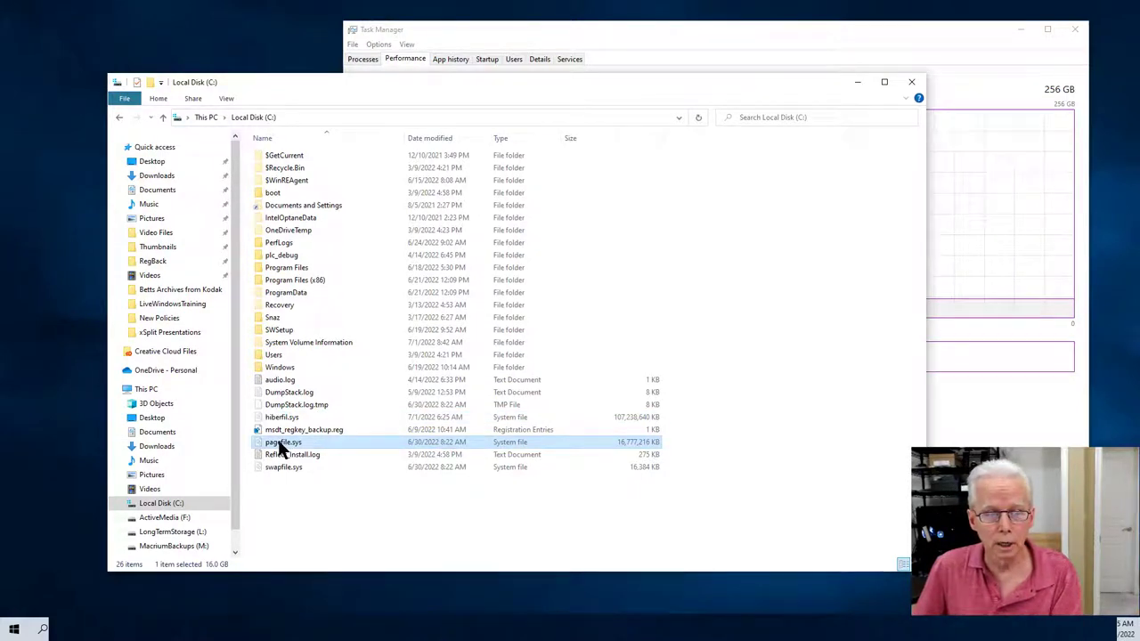
Step: Copy the base names of pagefile.sys and swapfile.sys from Local Disk (C:) without renaming either file
left_click(279, 443)
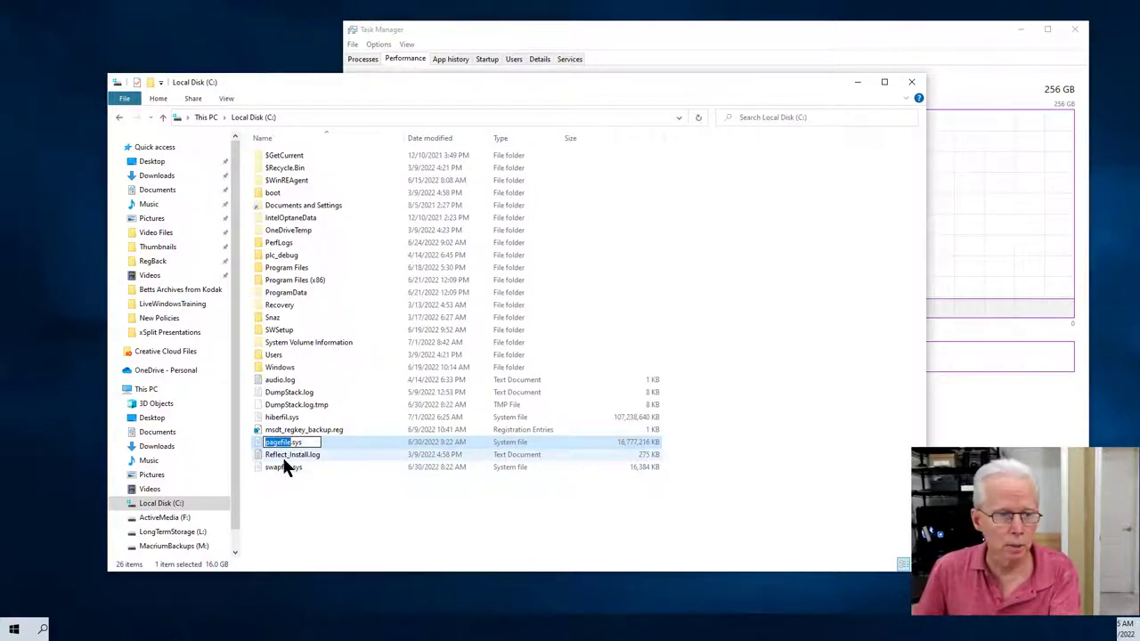
left_click(282, 468)
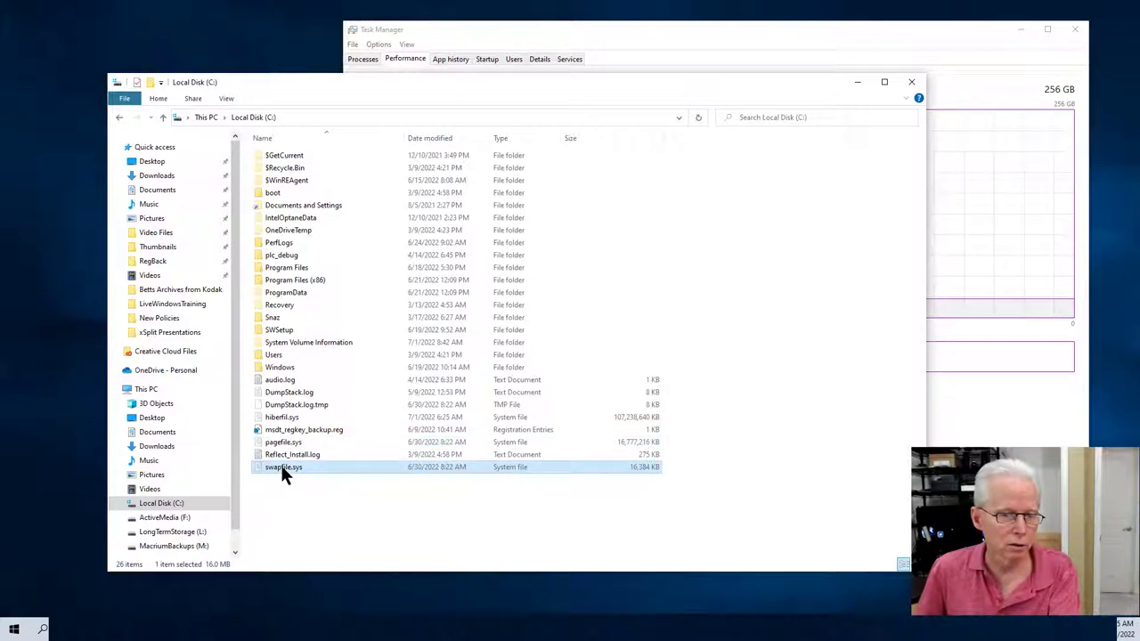
left_click(282, 468)
key("super+c")
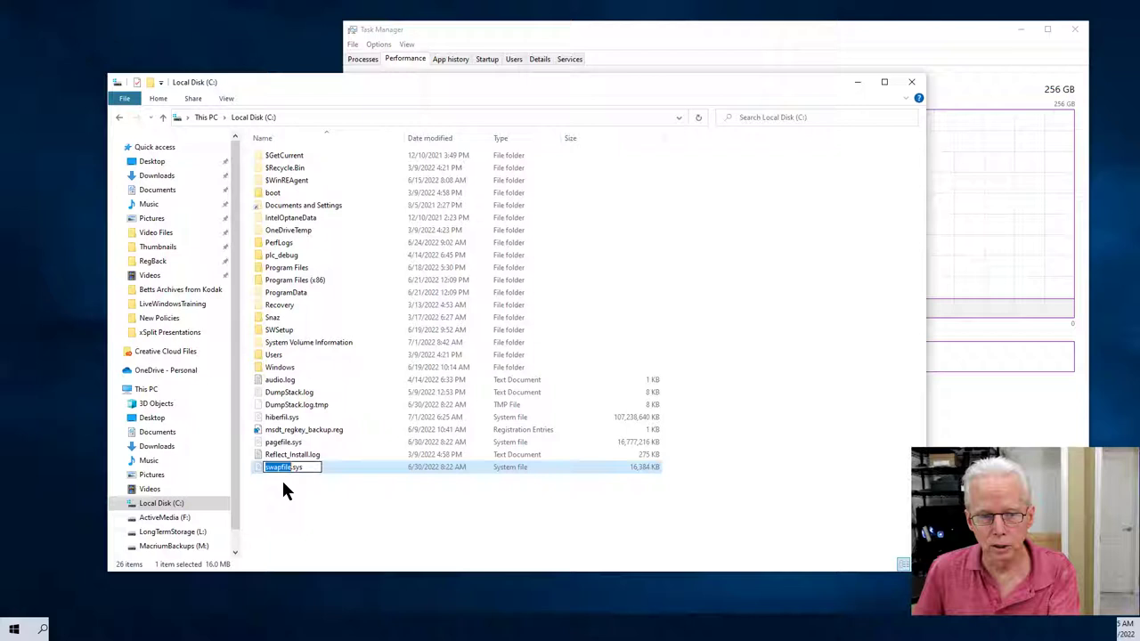
key("Escape")
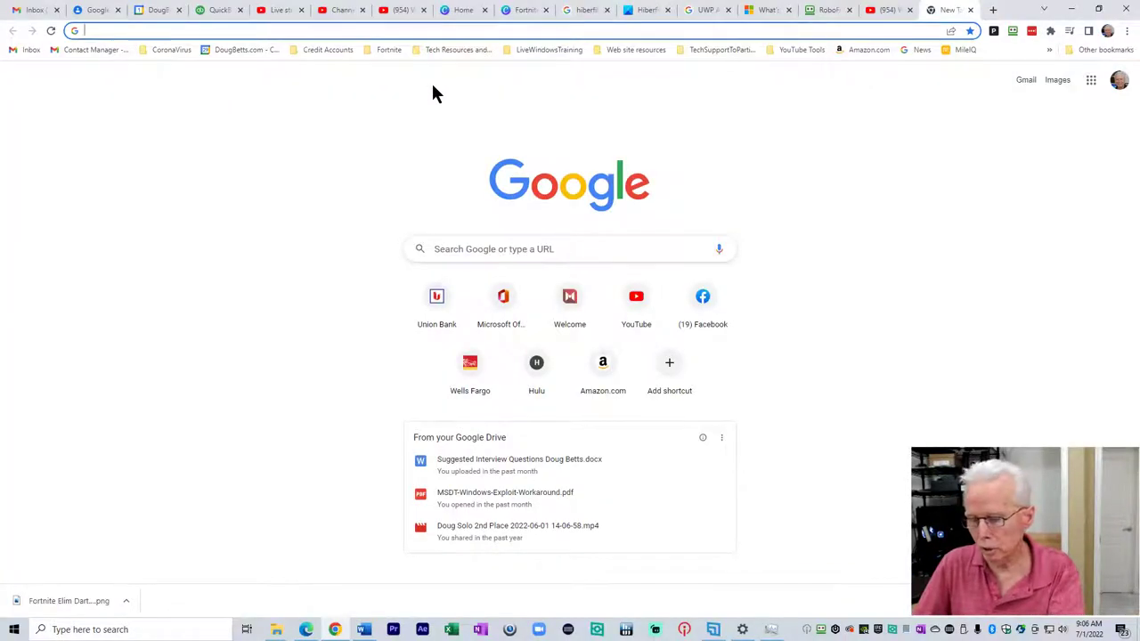
Step: In Chrome, search Google for "hiberfil pagefile swapfile" using the three copied names from the clipboard history
key("super+v")
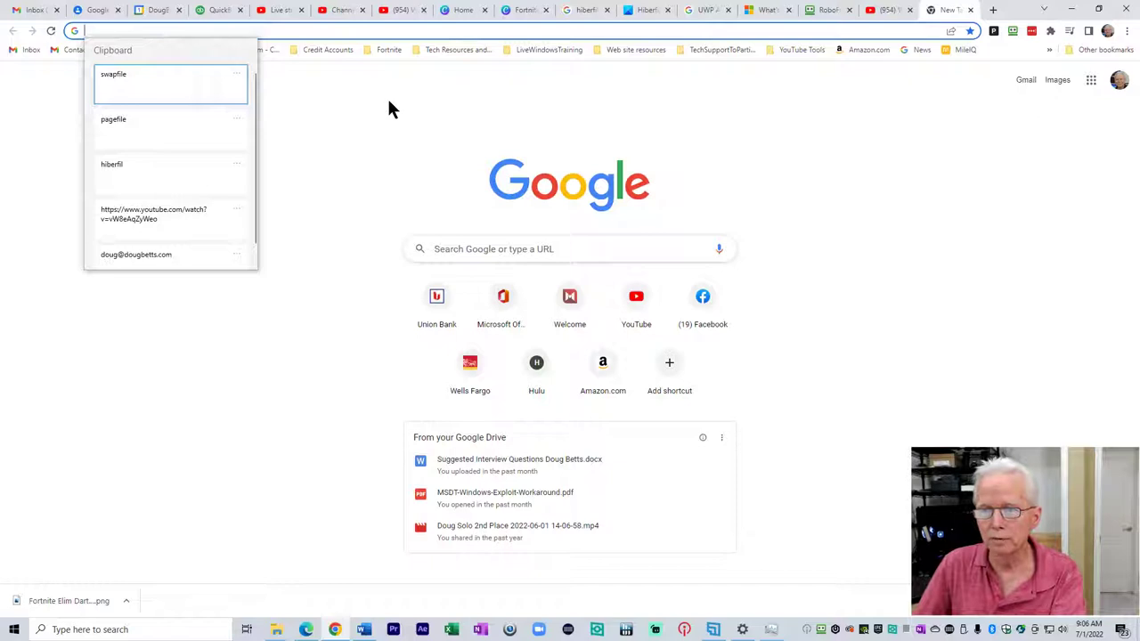
left_click(140, 169)
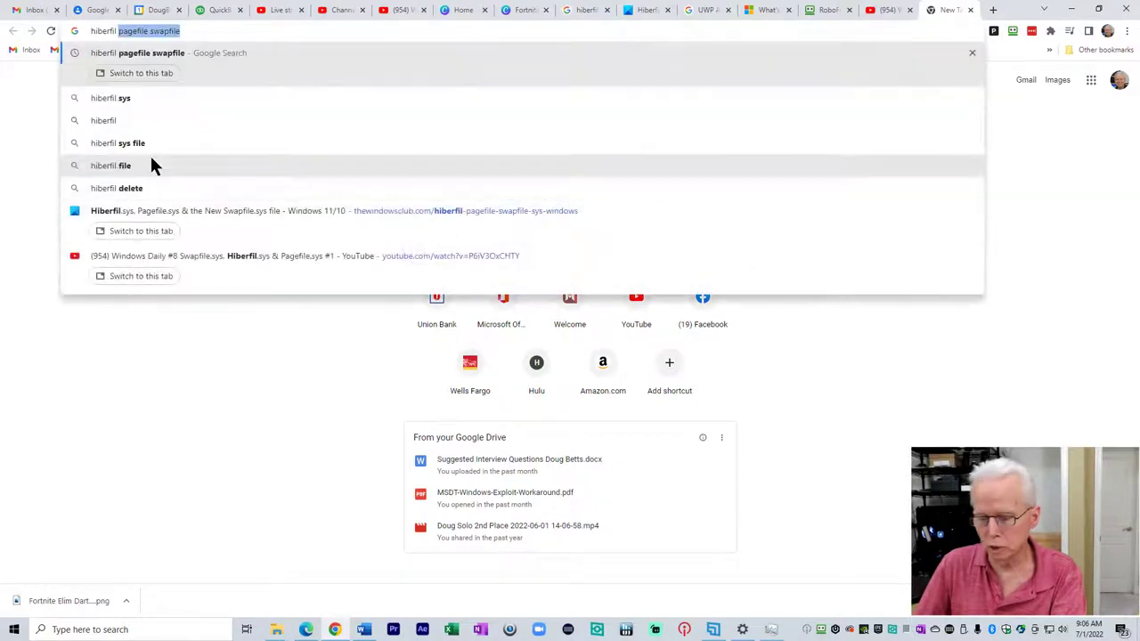
key("super+v")
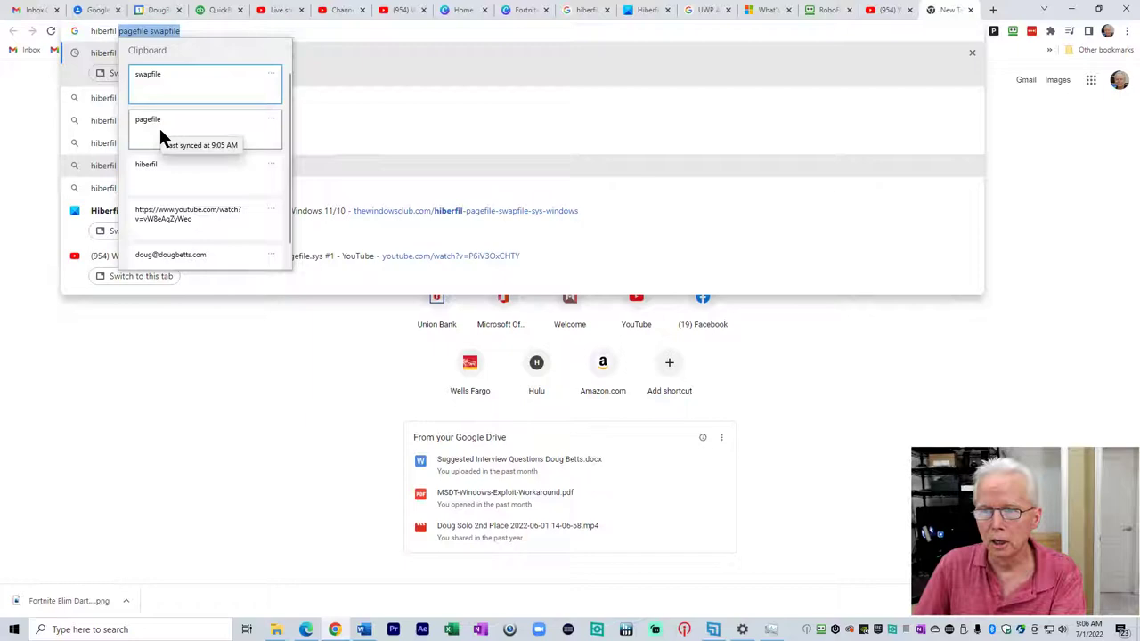
left_click(160, 136)
key("super+v")
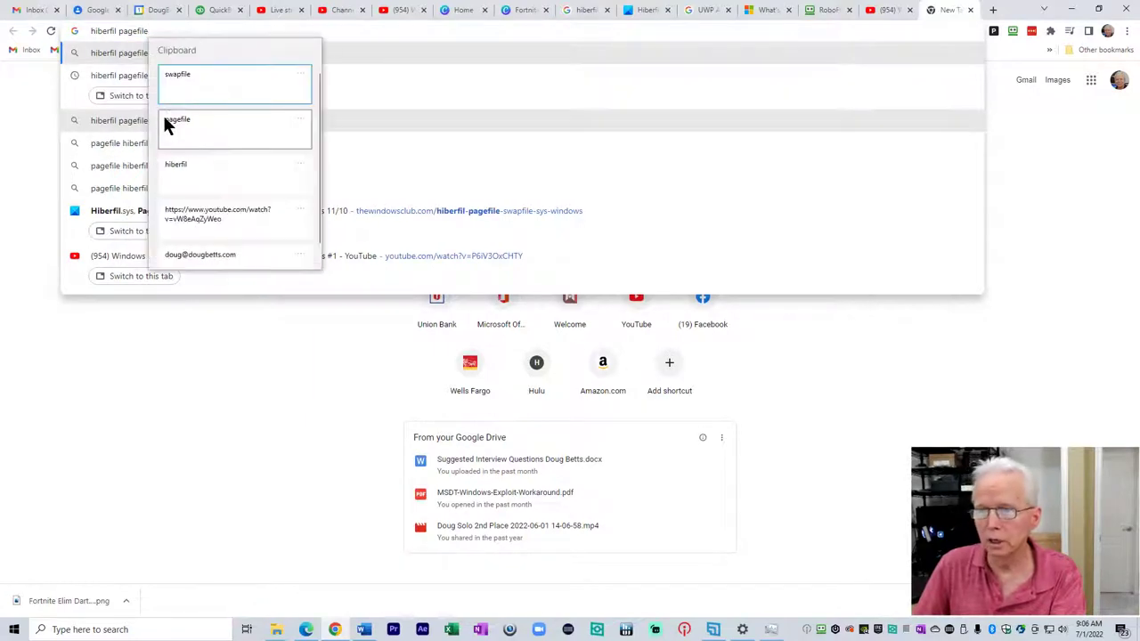
left_click(182, 86)
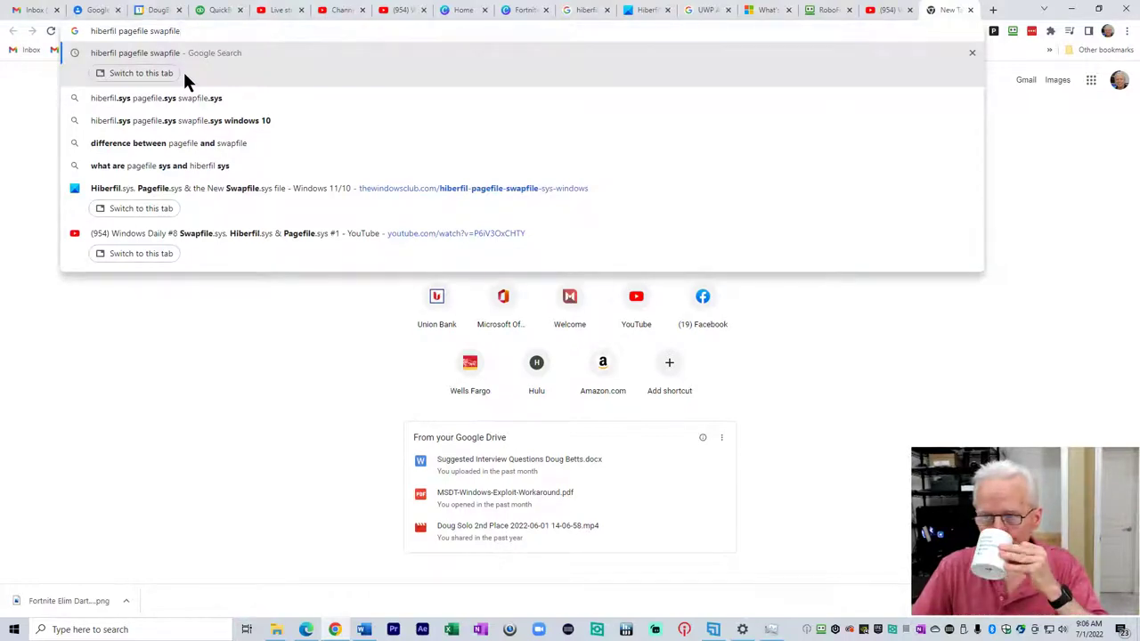
key("Return")
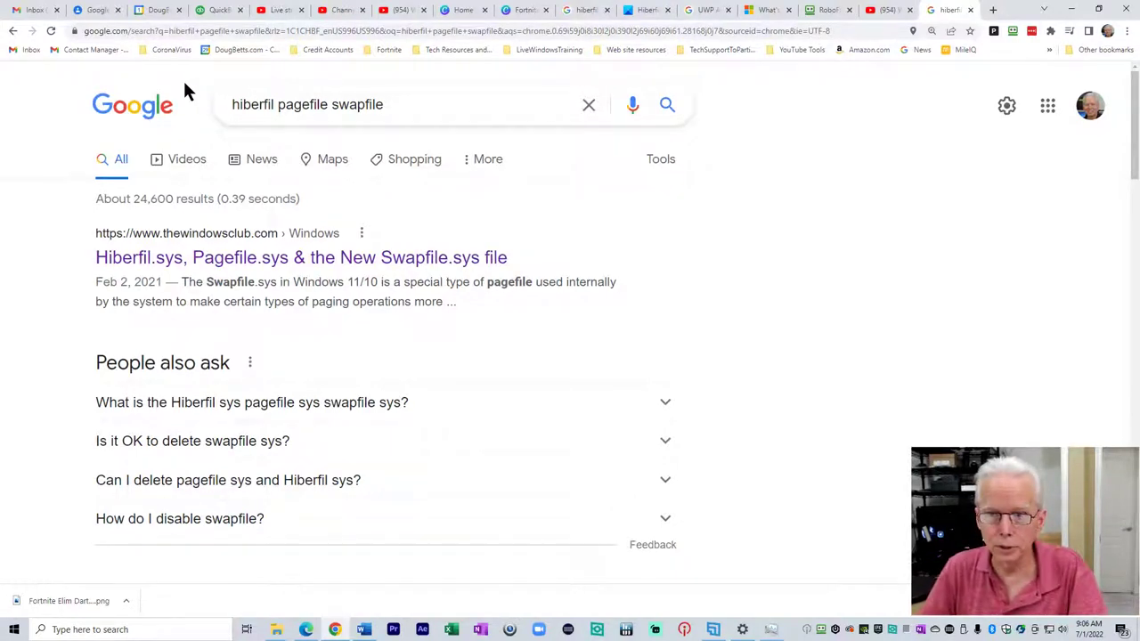
Step: Open TheWindowsClub's result in a new tab and highlight the three system file names in the article's introduction
right_click(347, 256)
left_click(387, 265)
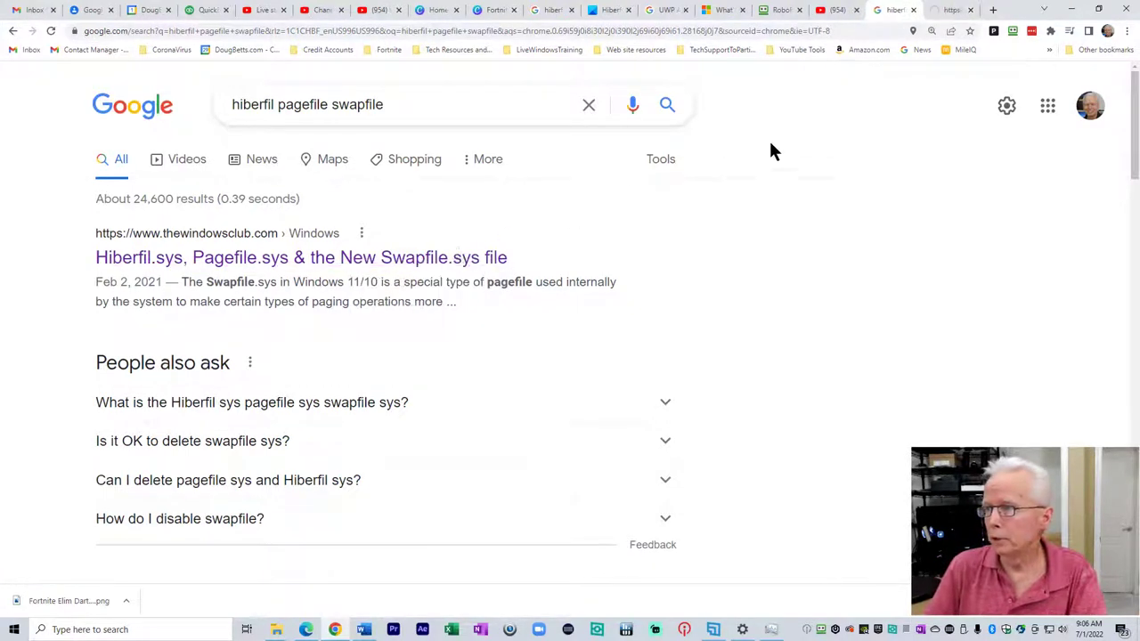
left_click(949, 12)
scroll(643, 259, "down", 1)
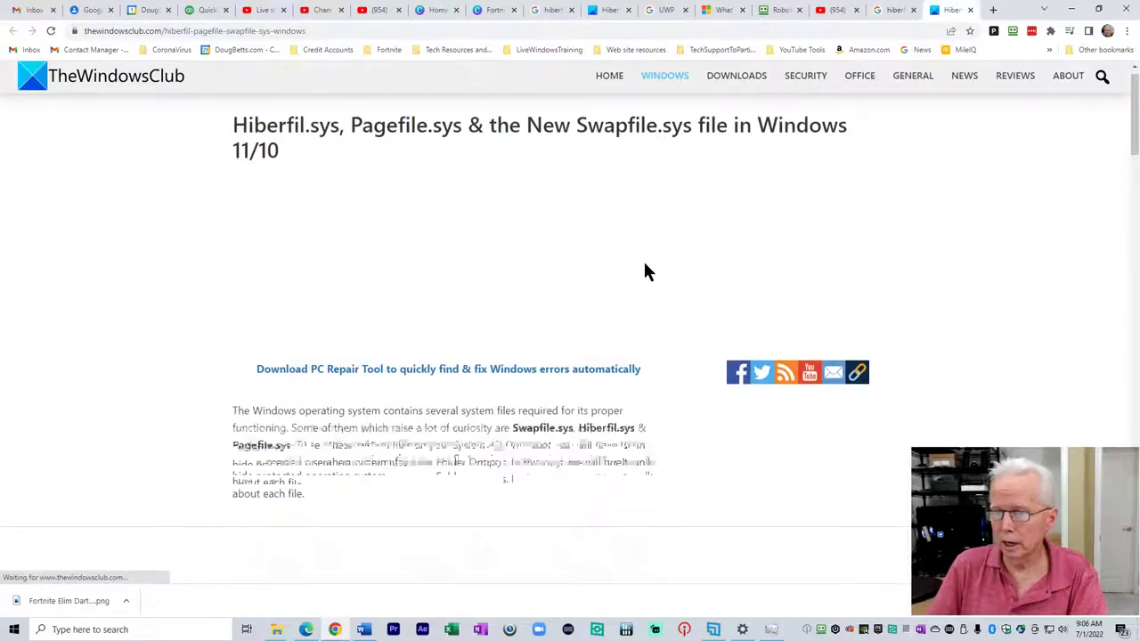
scroll(605, 283, "down", 2)
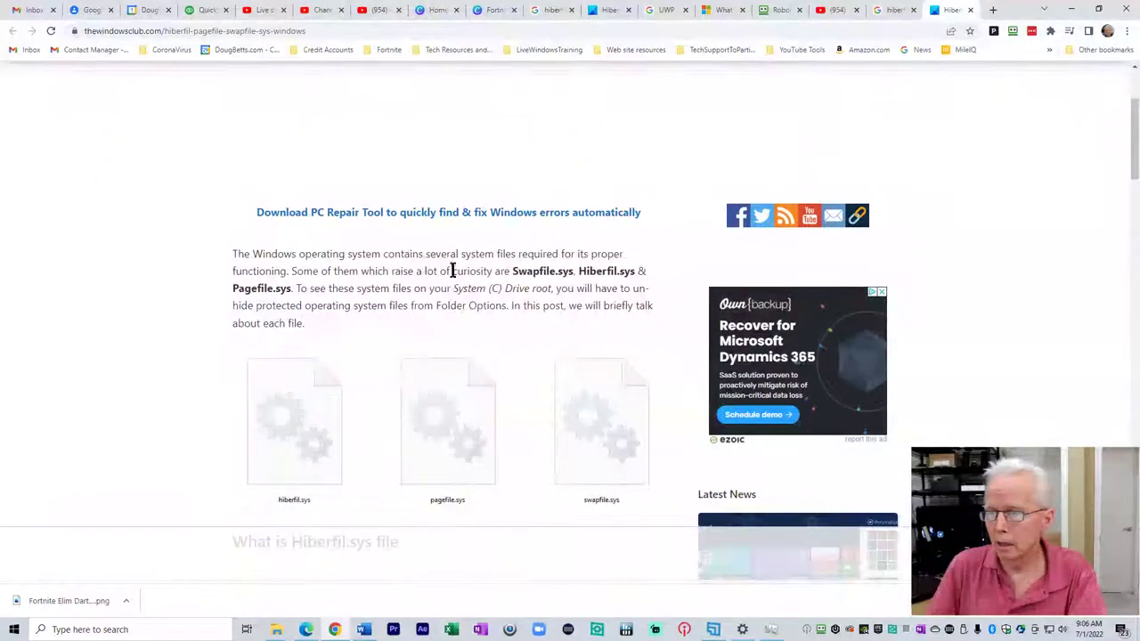
scroll(347, 261, "down", 2)
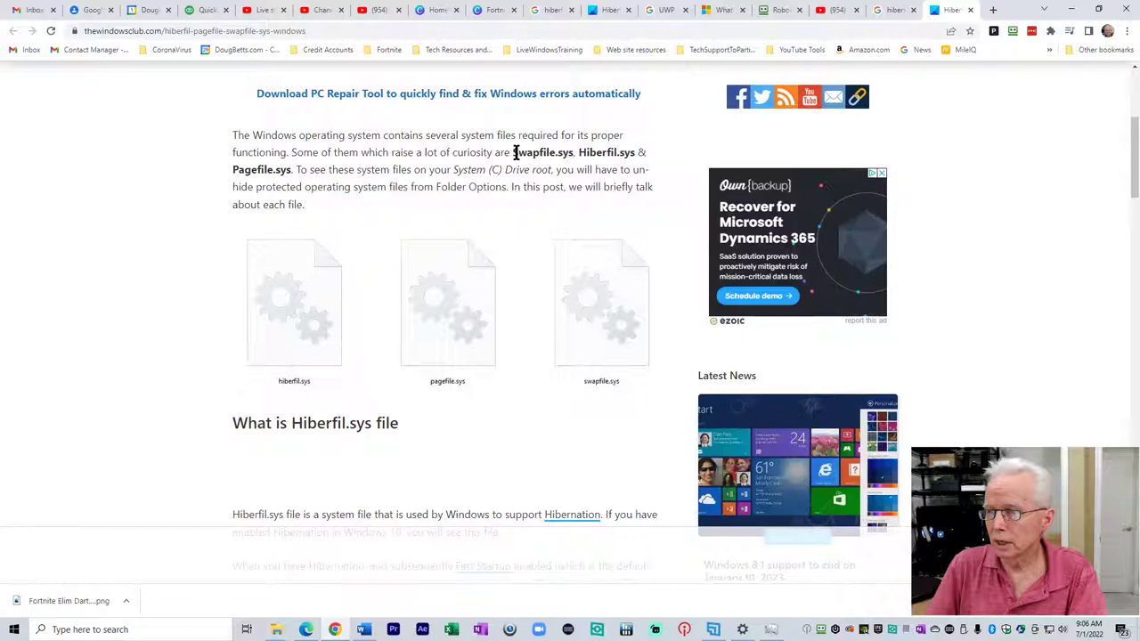
left_click_drag(516, 153, 326, 177)
Step: Highlight the Hiberfil.sys definition, the Fast Startup phrase and the Windows 7 file size statement while reading the article
scroll(341, 186, "down", 5)
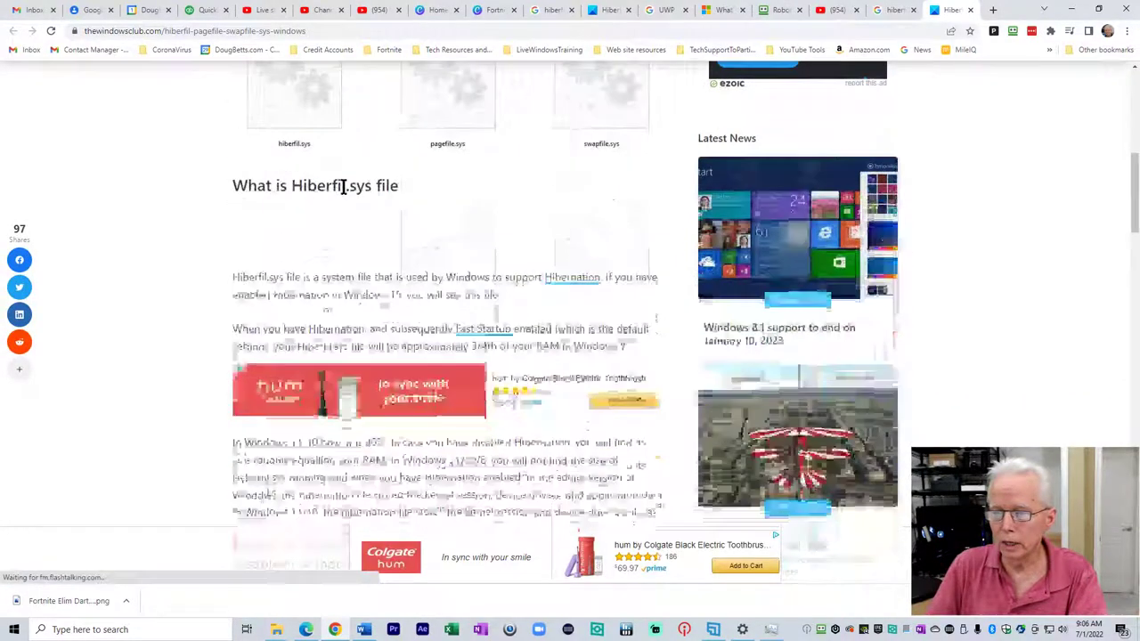
left_click_drag(240, 157, 500, 175)
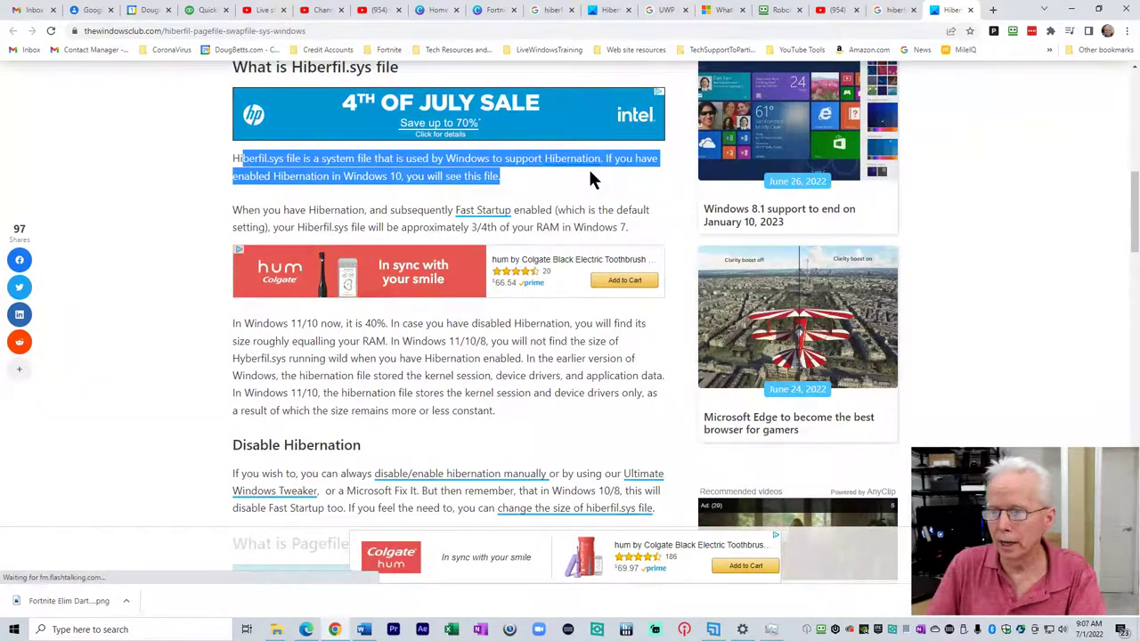
scroll(522, 205, "down", 1)
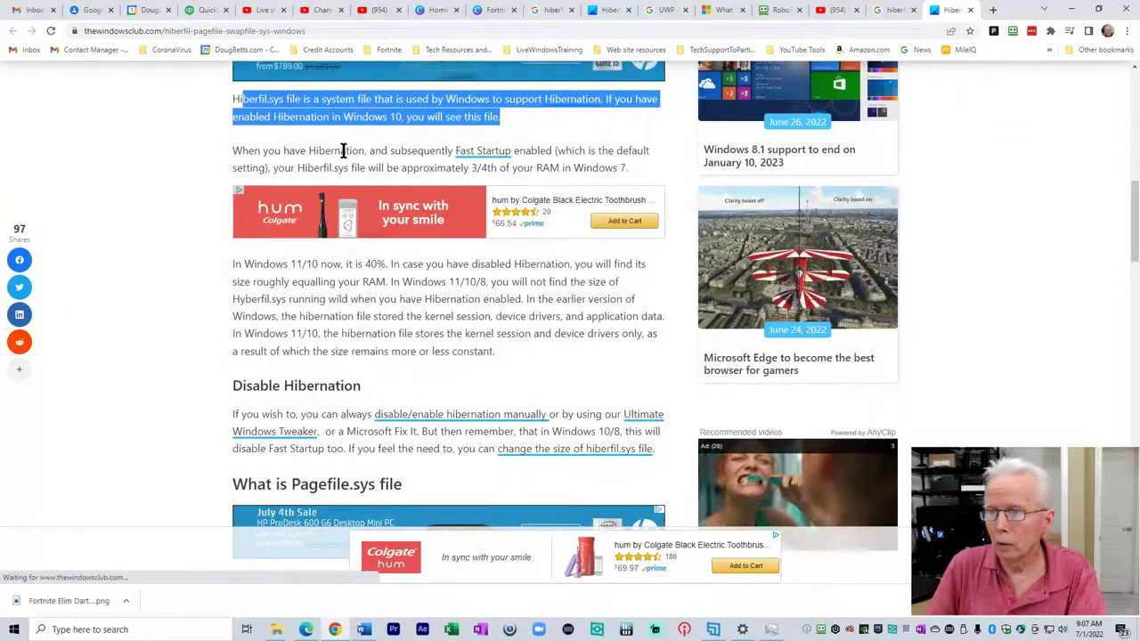
left_click_drag(352, 152, 560, 167)
scroll(557, 171, "down", 1)
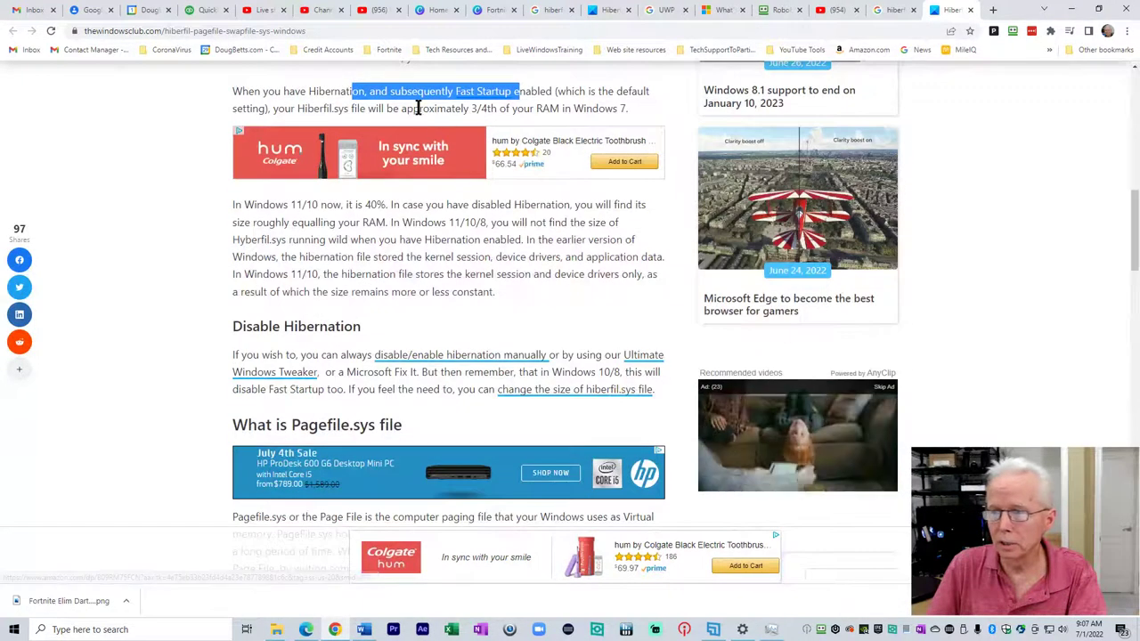
left_click_drag(417, 109, 510, 108)
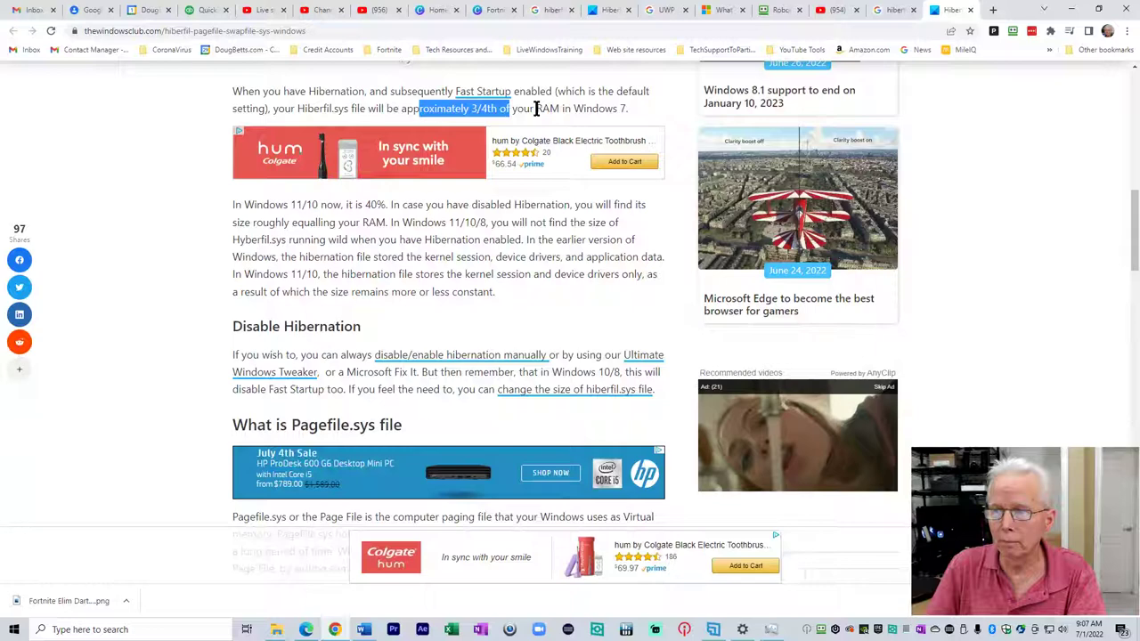
left_click_drag(533, 108, 614, 108)
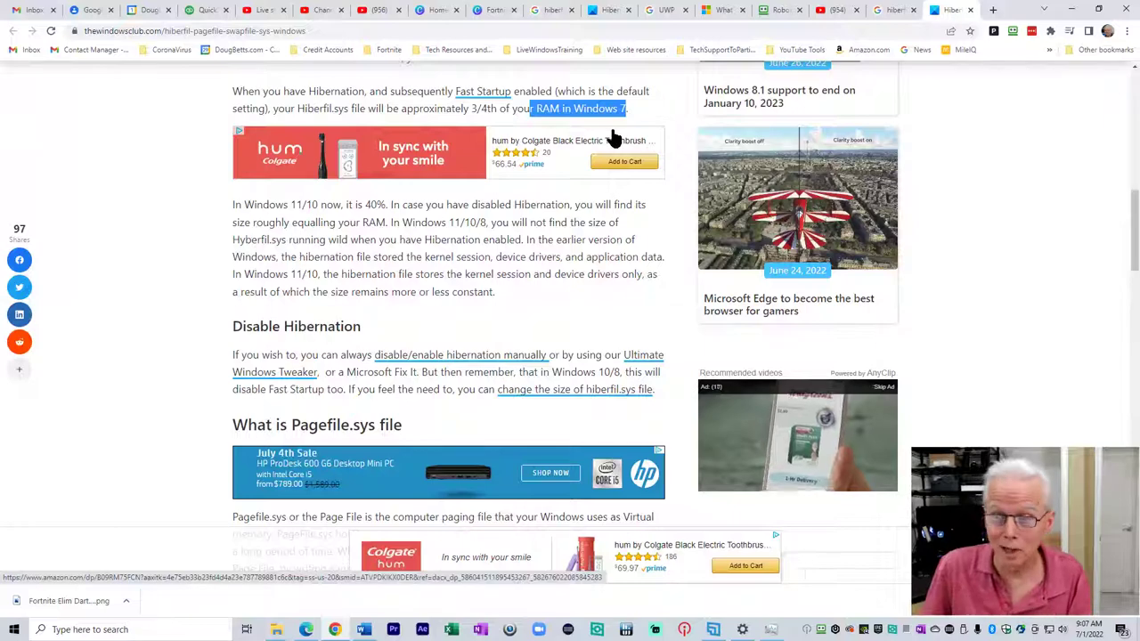
Step: Highlight the sentence on the Windows 11/10 hibernation file percentage and select hiberfil.sys in File Explorer to compare its size
left_click_drag(234, 205, 407, 204)
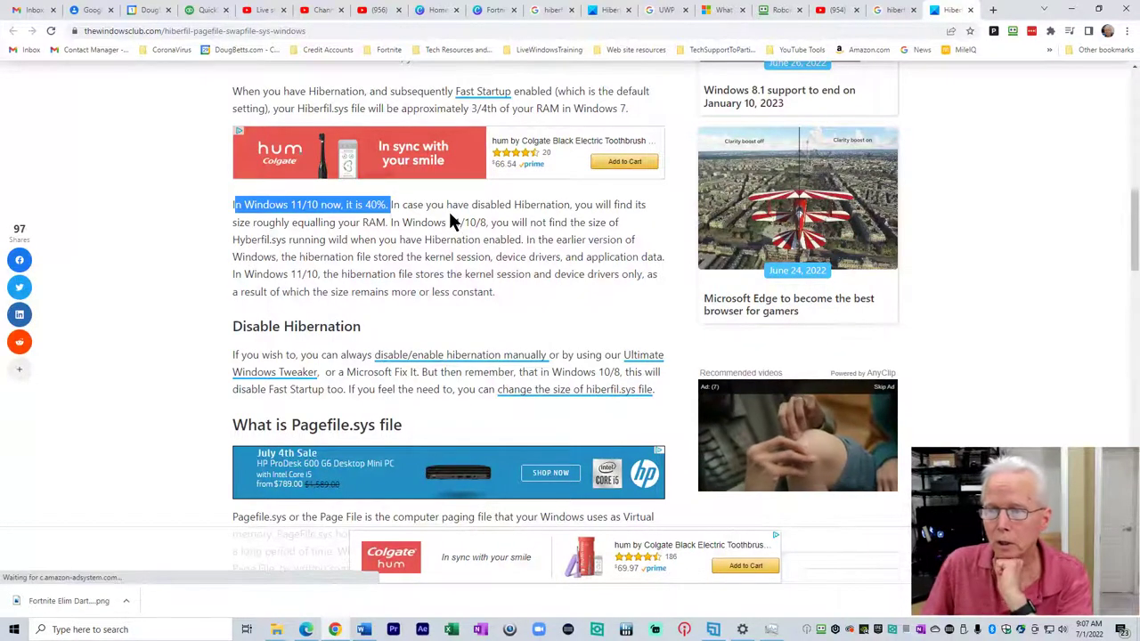
scroll(450, 213, "down", 1)
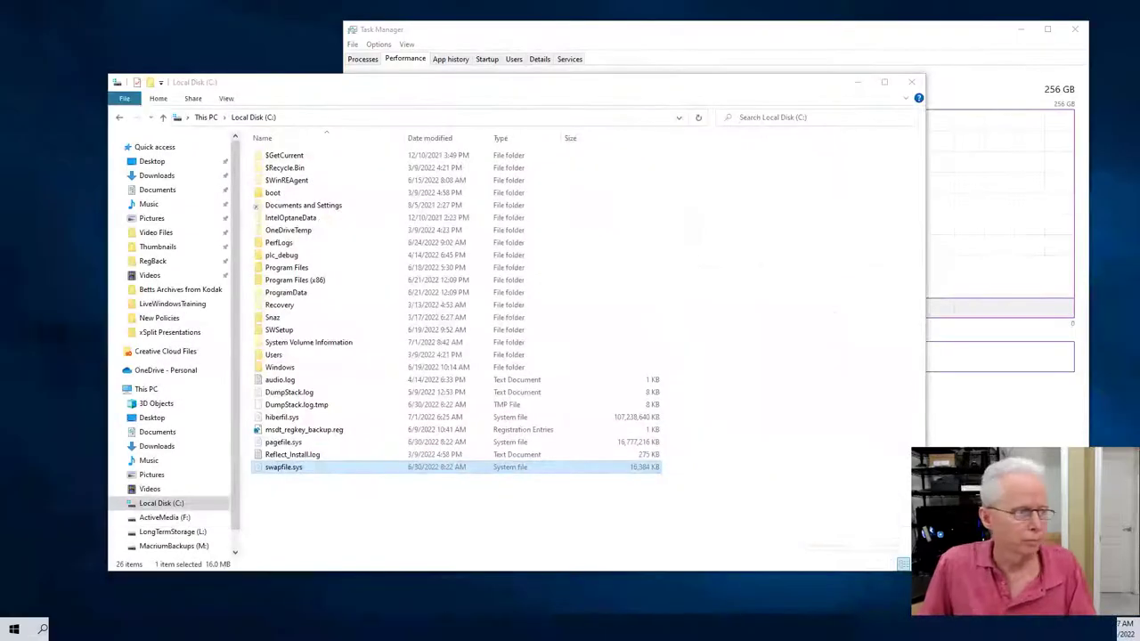
left_click(308, 418)
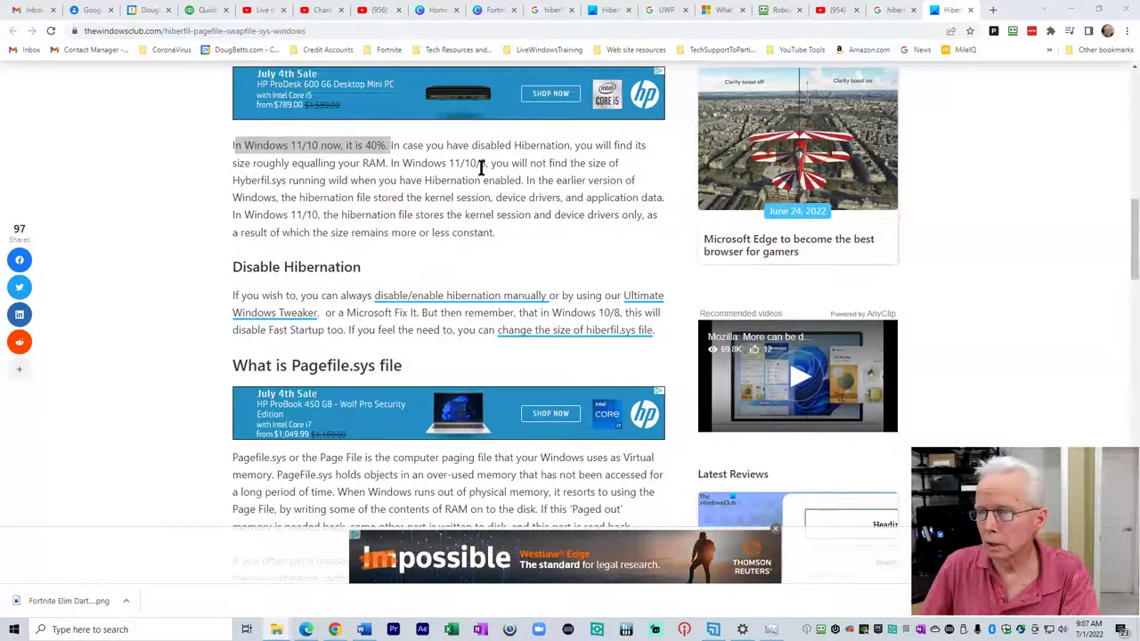
Step: Back in the Chrome article, highlight the passages on disabled Hibernation and on what the hibernation file stores
left_click_drag(403, 145, 481, 164)
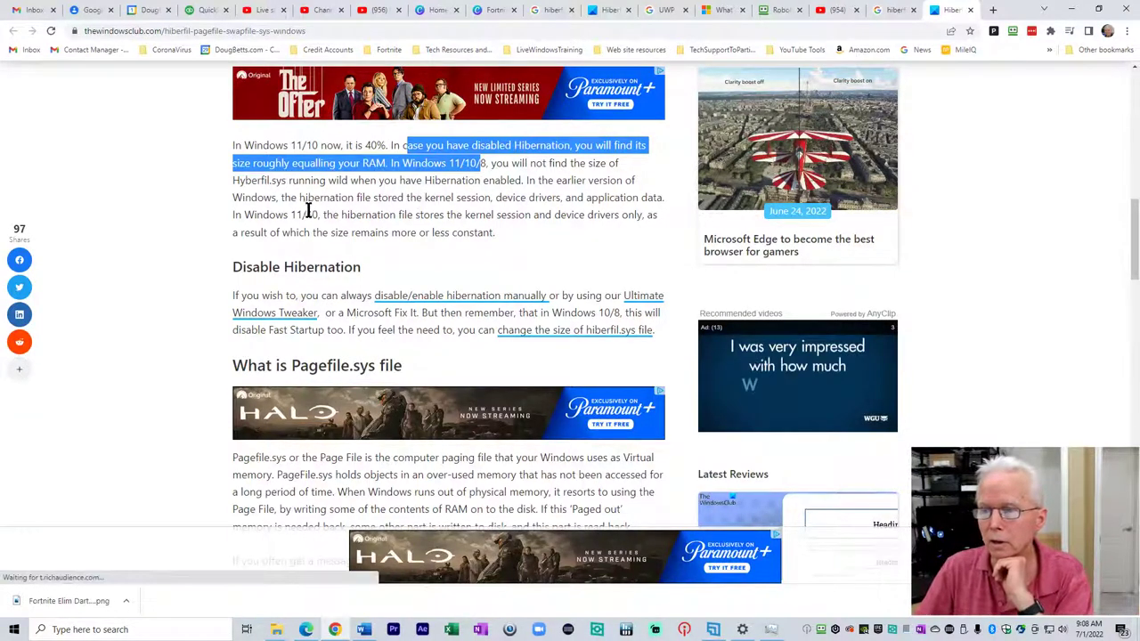
left_click_drag(264, 197, 417, 231)
scroll(444, 227, "down", 1)
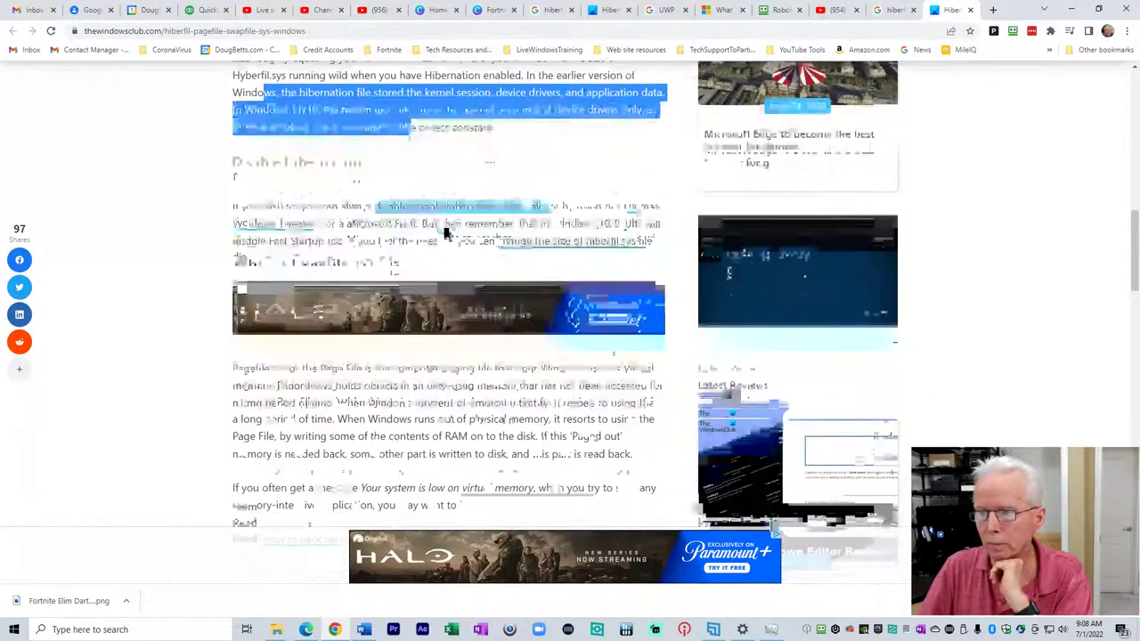
scroll(241, 181, "down", 1)
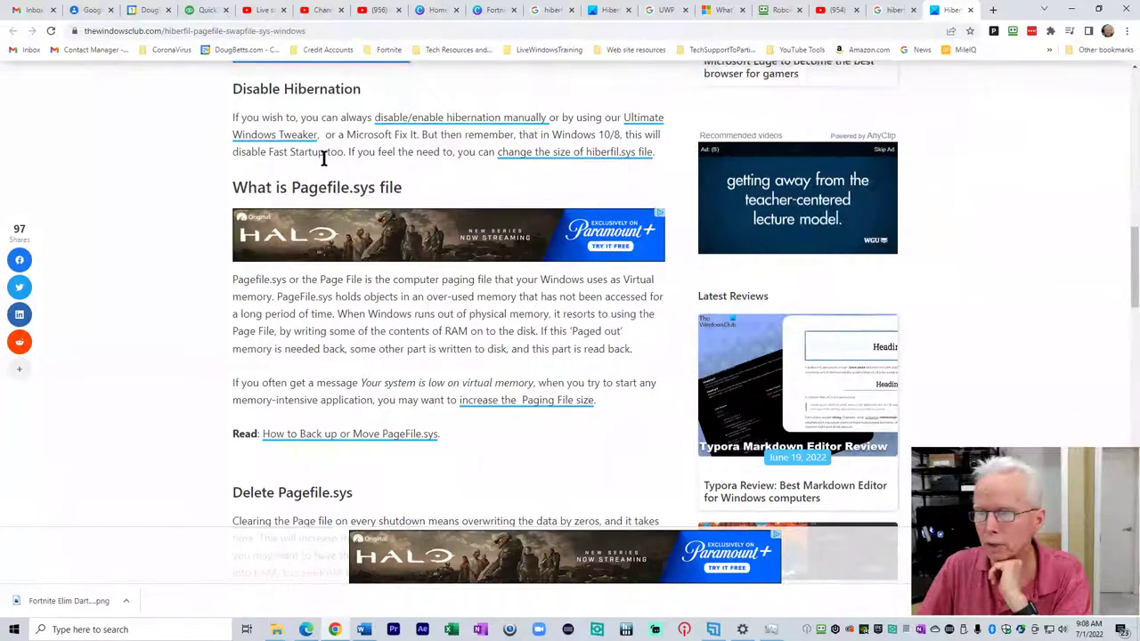
left_click_drag(621, 116, 318, 135)
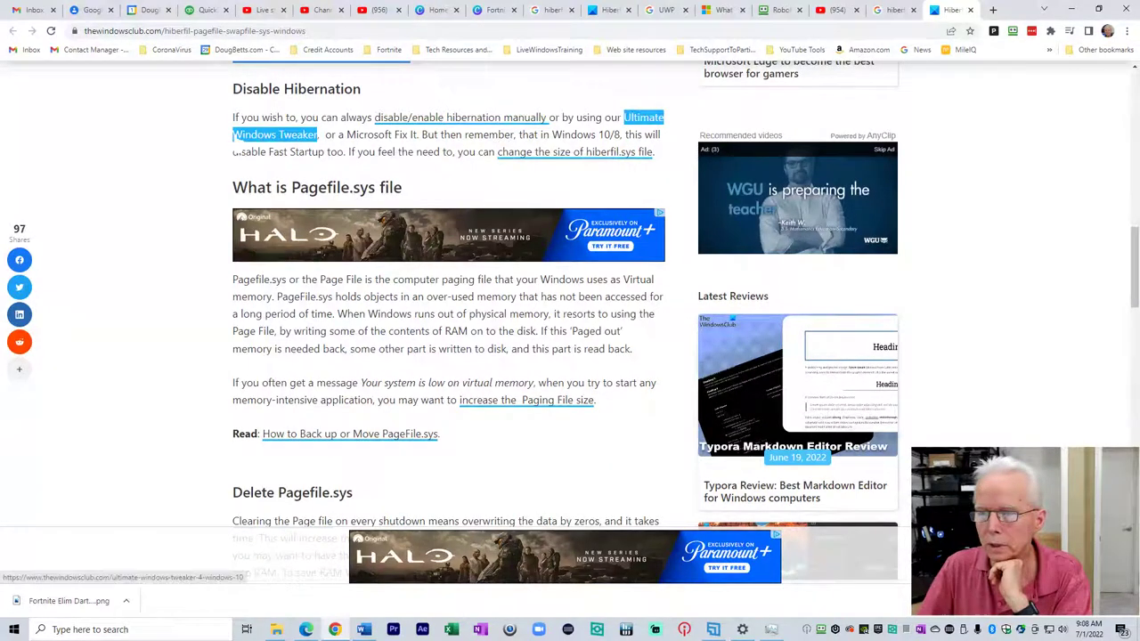
left_click(236, 138)
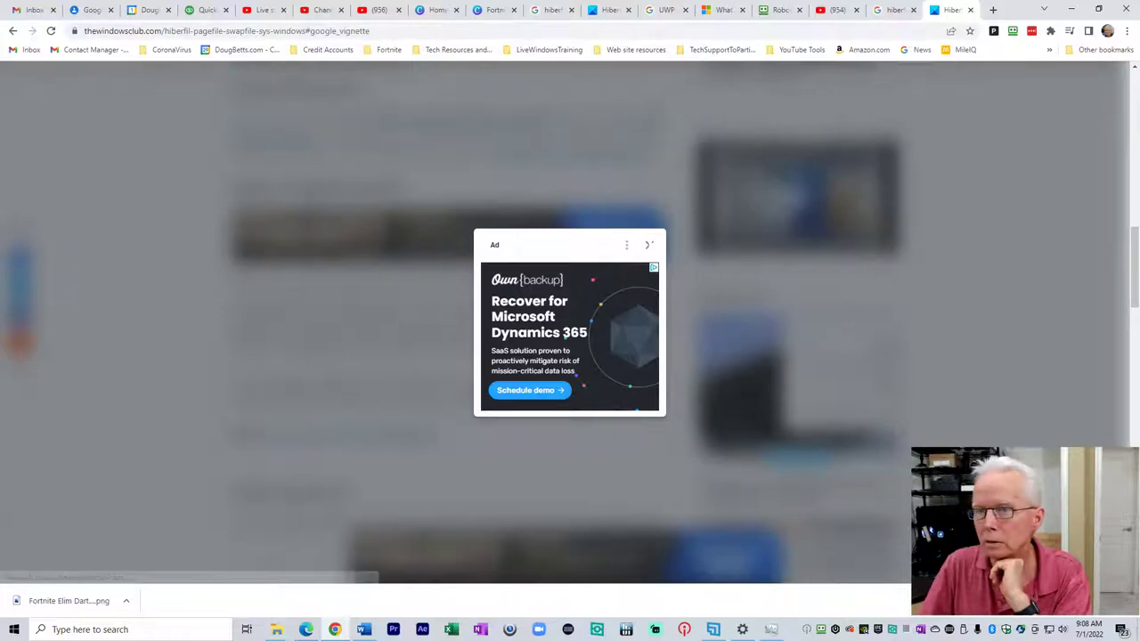
left_click(14, 33)
left_click(13, 33)
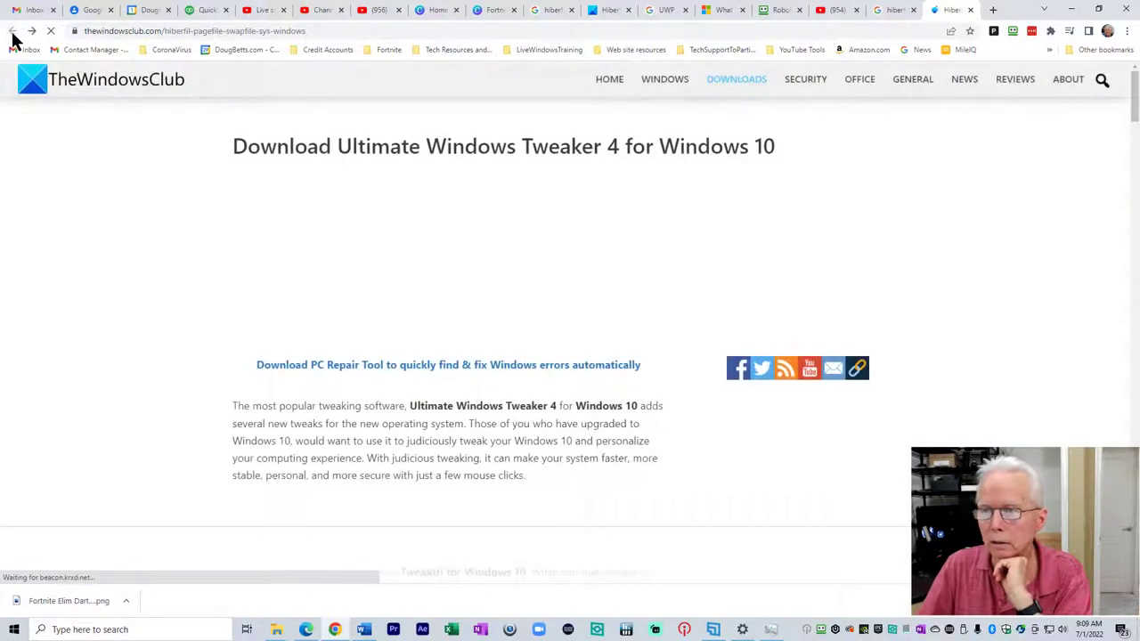
Step: Highlight the Disable Hibernation text about losing Fast Startup and changing the size of hiberfil.sys
scroll(388, 223, "up", 1)
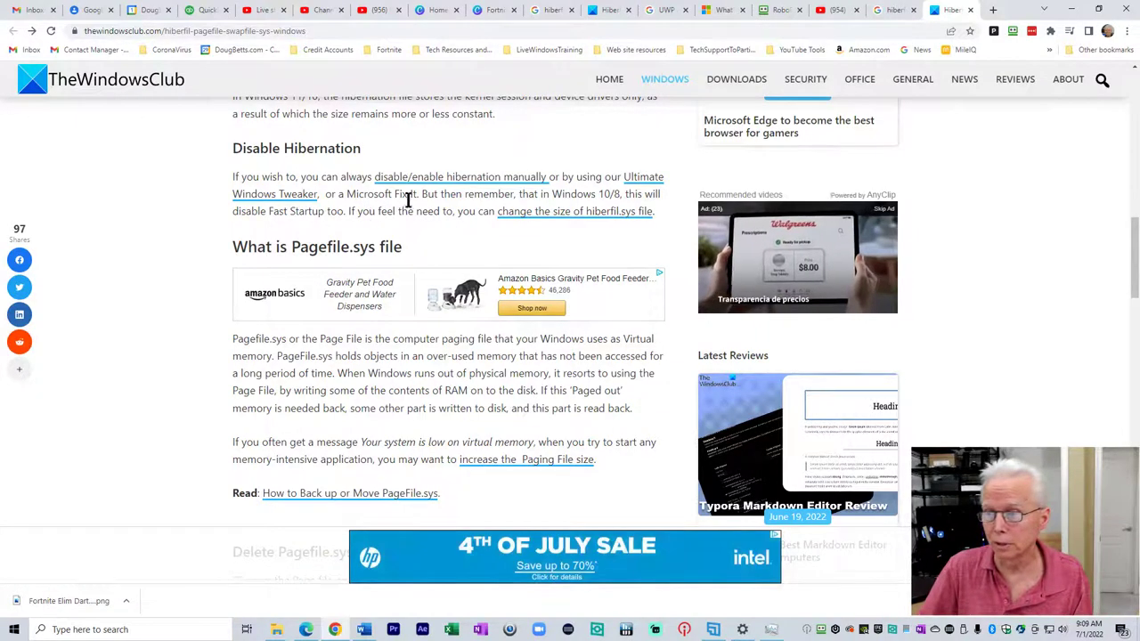
left_click_drag(419, 194, 632, 211)
scroll(531, 244, "down", 1)
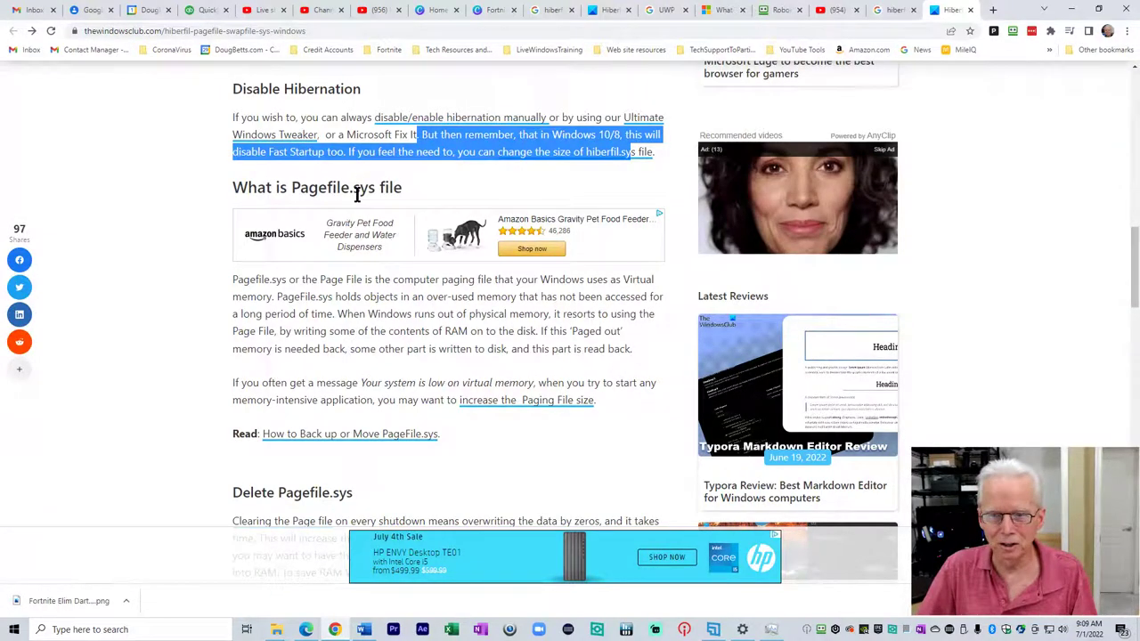
Step: Highlight the Pagefile.sys explanation, including the part on over-used memory and Windows running out of physical memory
scroll(360, 223, "down", 2)
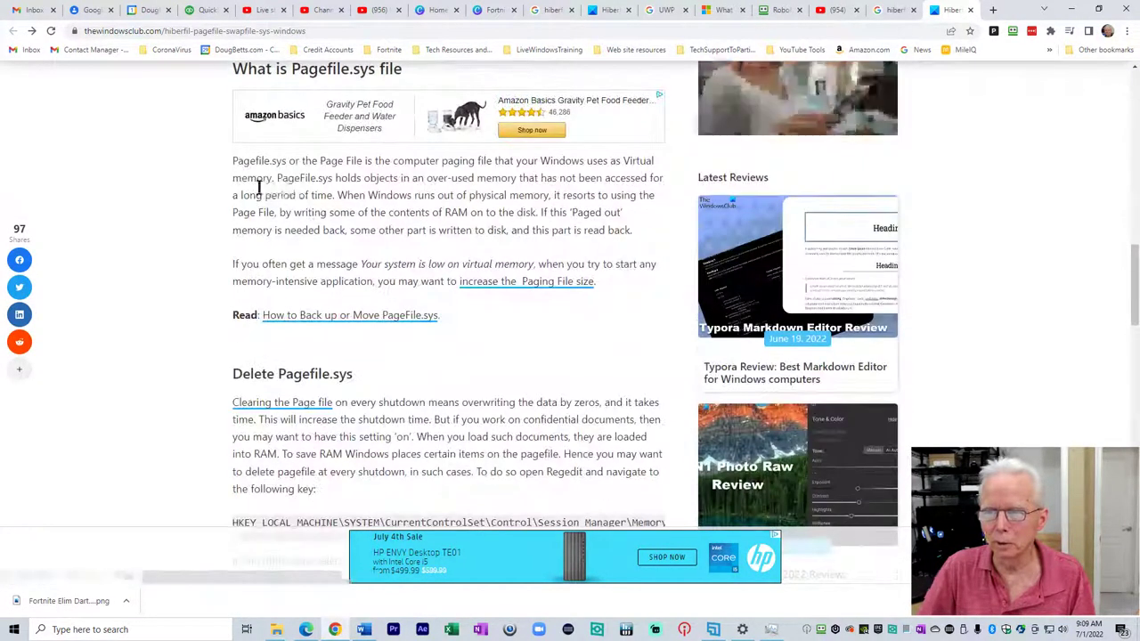
left_click_drag(232, 161, 436, 229)
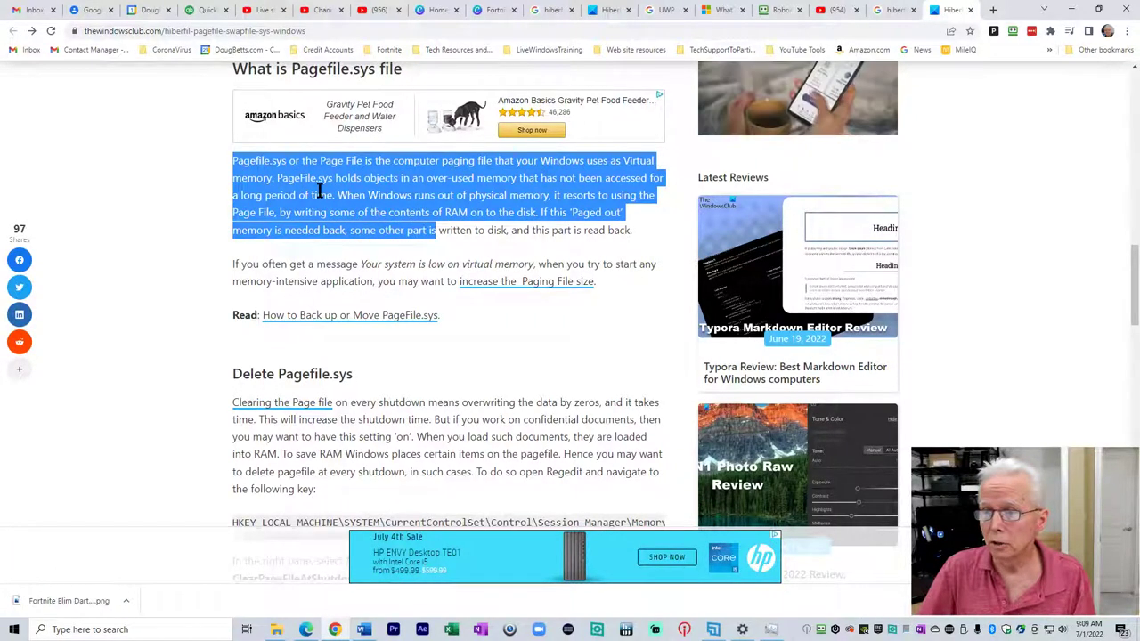
left_click(524, 179)
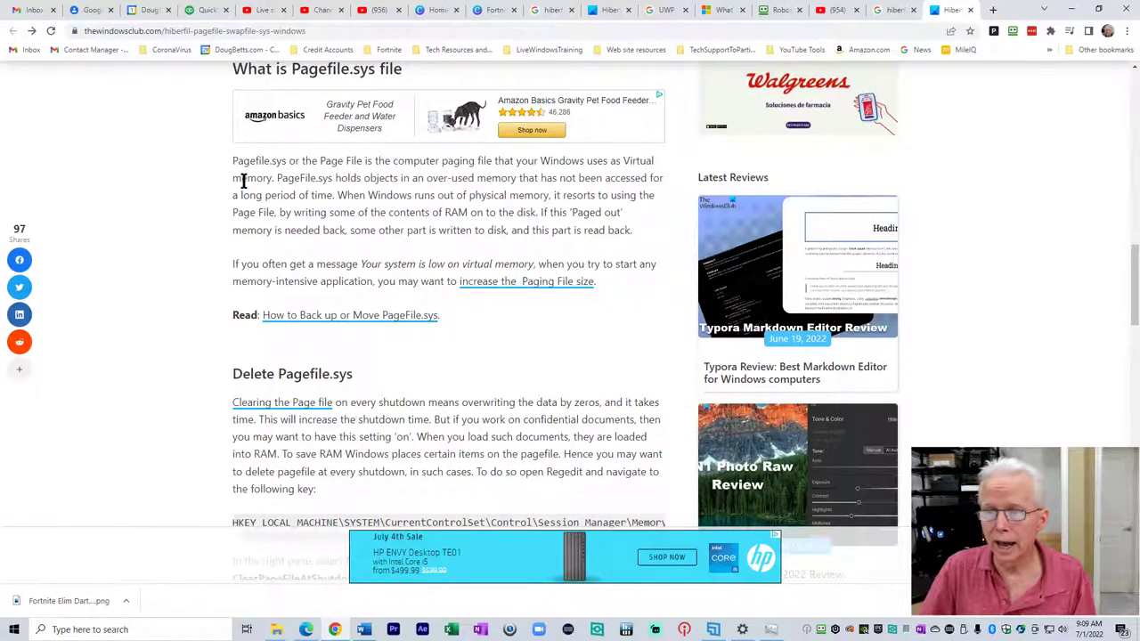
left_click_drag(233, 178, 608, 192)
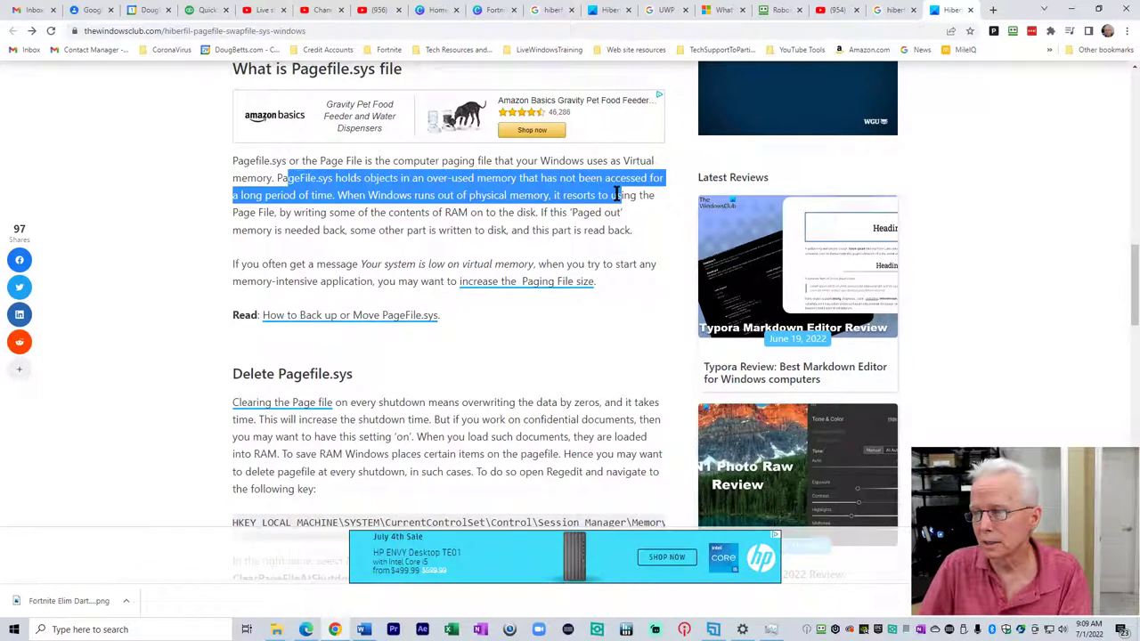
Step: Highlight "over-used" and the passage on Windows resorting to the Page File, and review the Delete Pagefile.sys section
left_click(425, 179)
left_click_drag(426, 178, 474, 179)
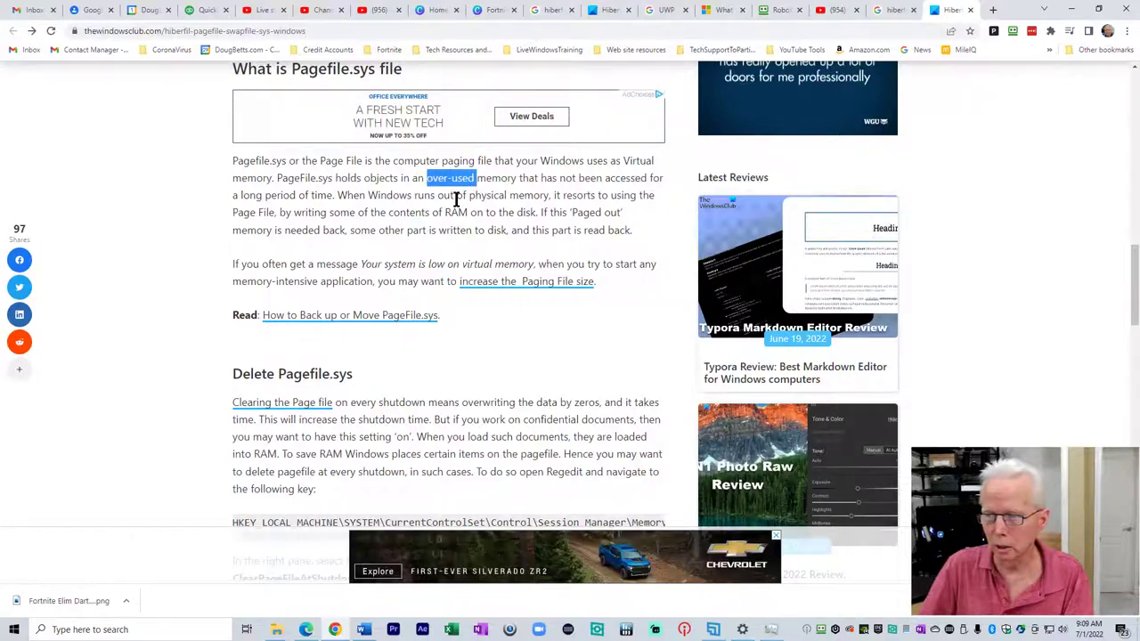
scroll(450, 198, "down", 1)
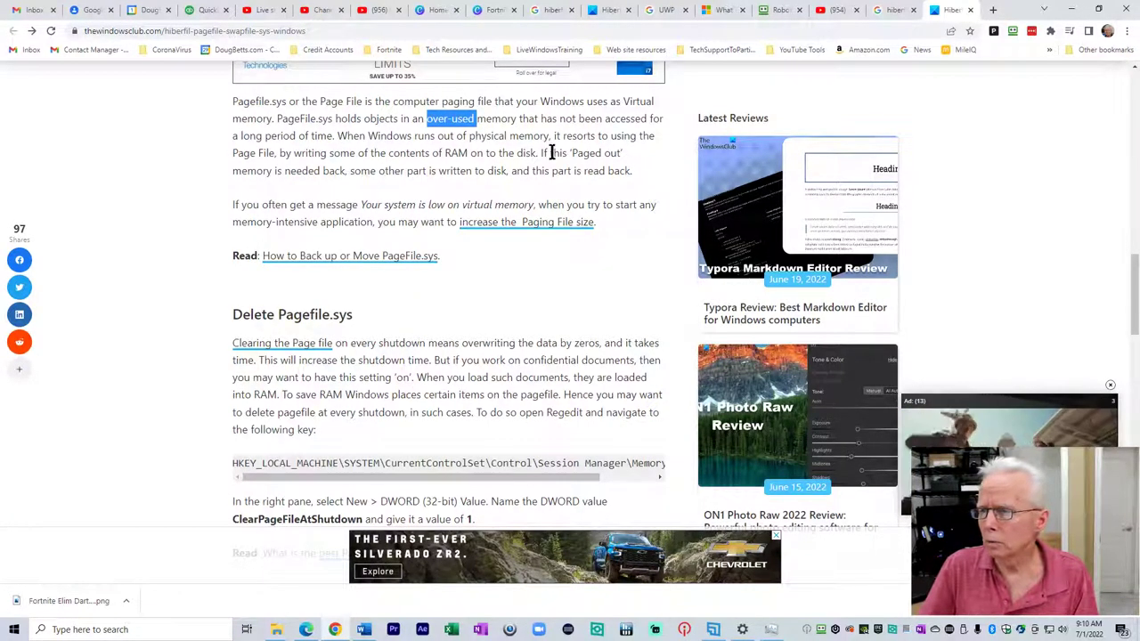
left_click_drag(378, 135, 566, 171)
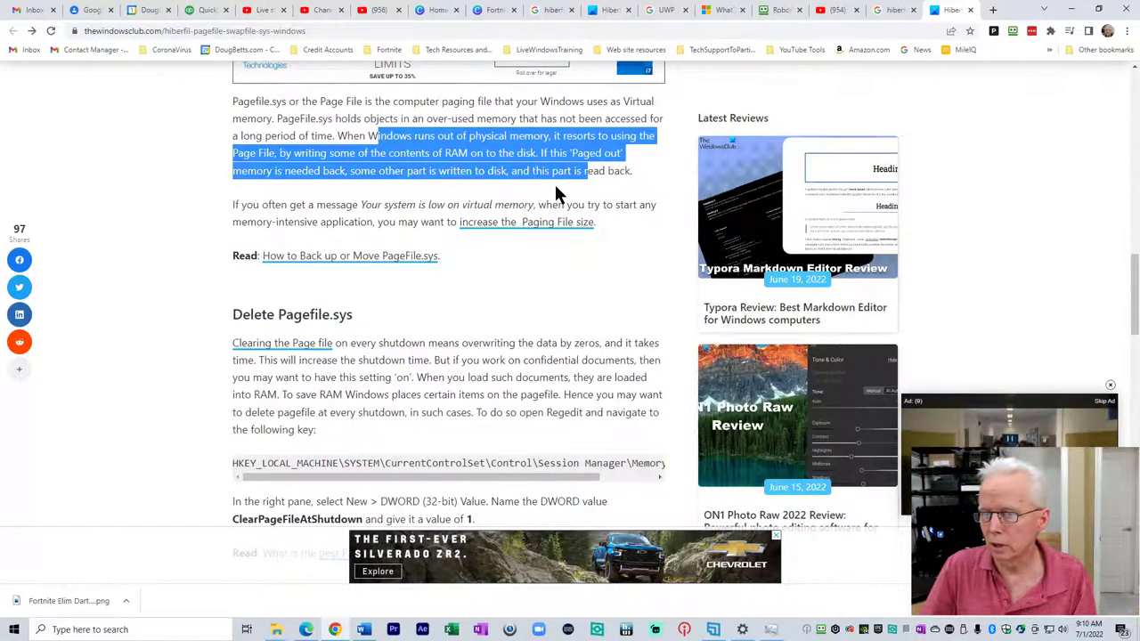
scroll(534, 200, "down", 2)
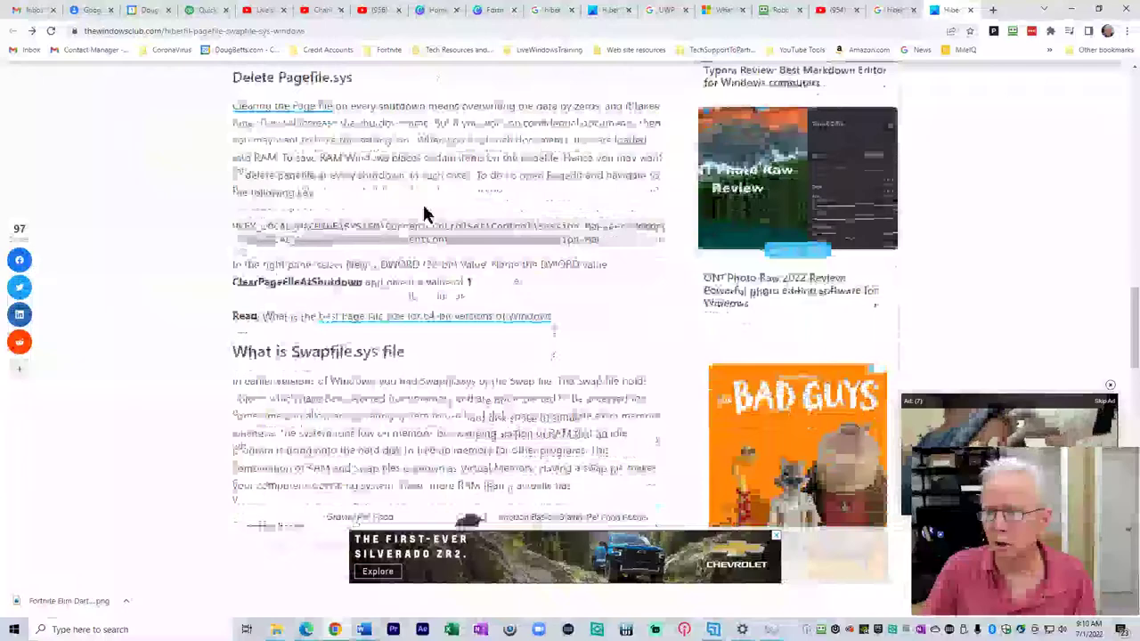
left_click(387, 115)
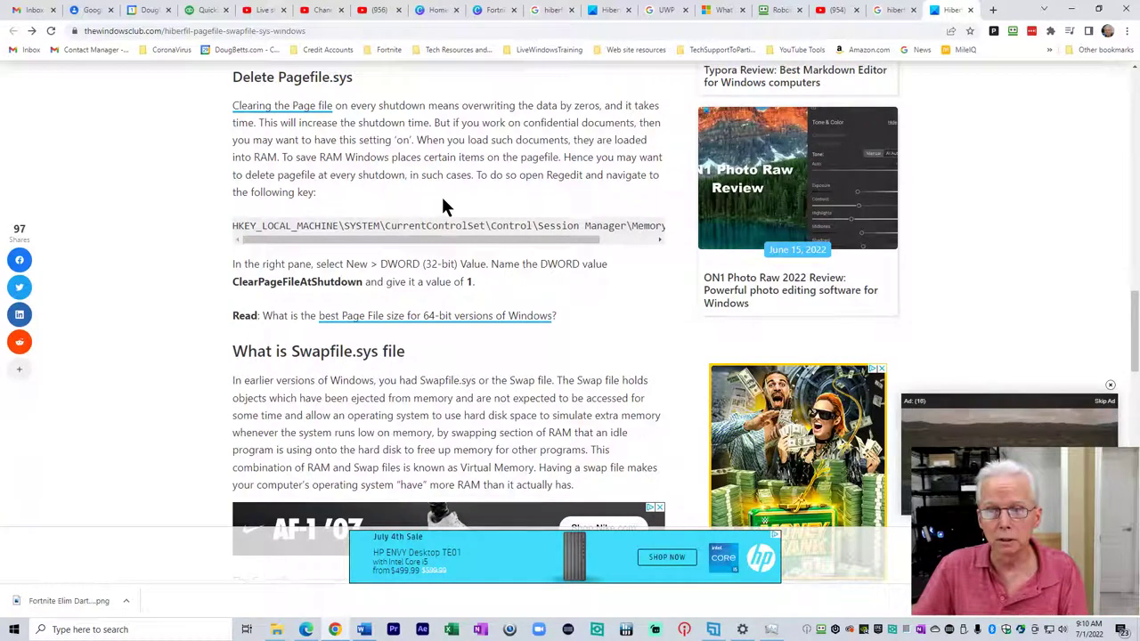
Step: Highlight the Swapfile.sys explanation: earlier Windows versions, objects ejected from memory, hard disk space simulating extra memory, and freeing memory for other programs
scroll(426, 225, "down", 3)
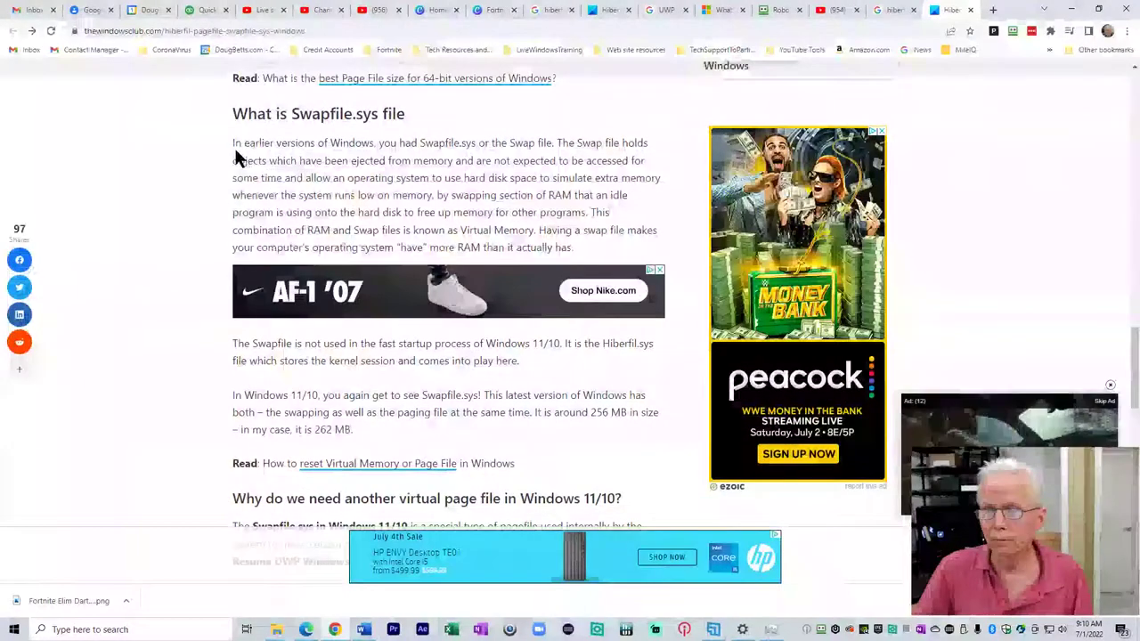
left_click_drag(235, 145, 534, 229)
left_click(437, 145)
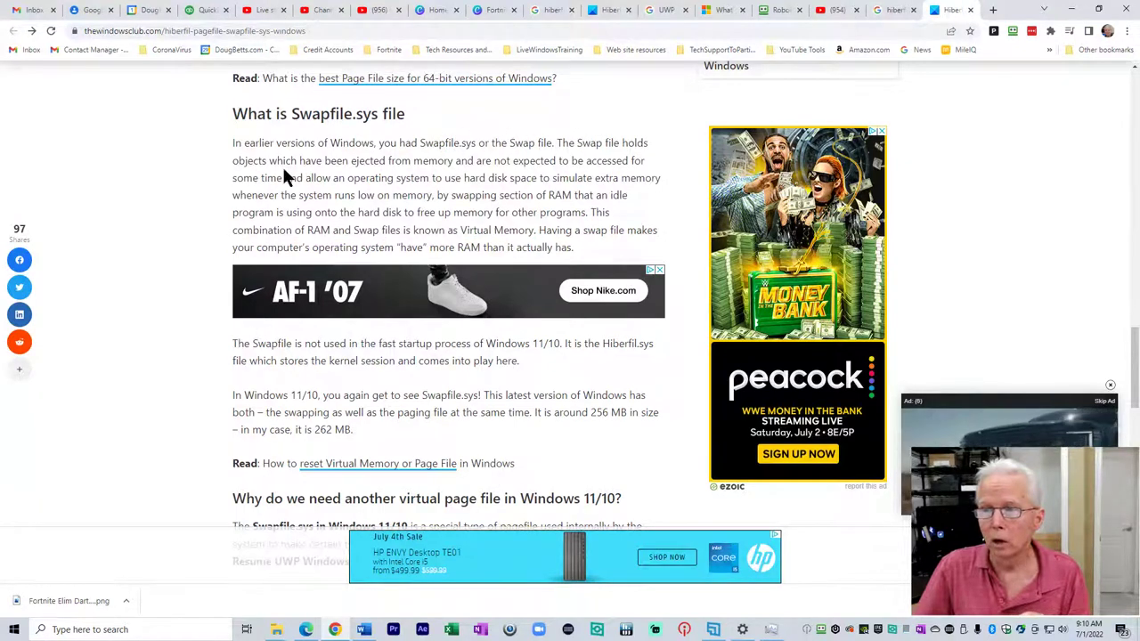
left_click_drag(323, 161, 618, 161)
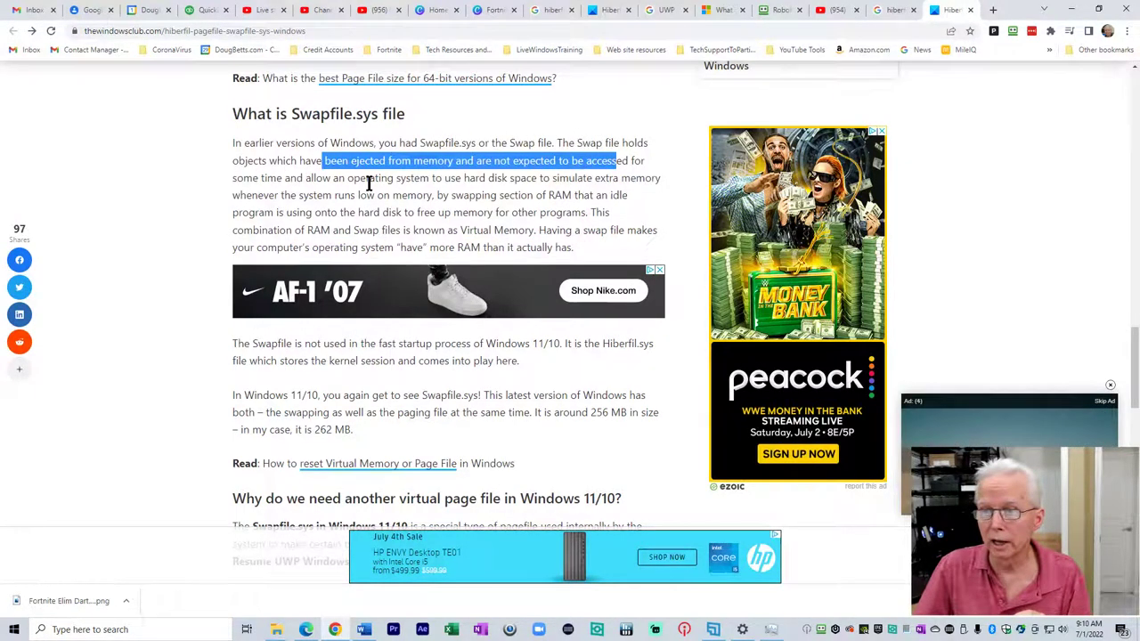
left_click_drag(266, 178, 580, 178)
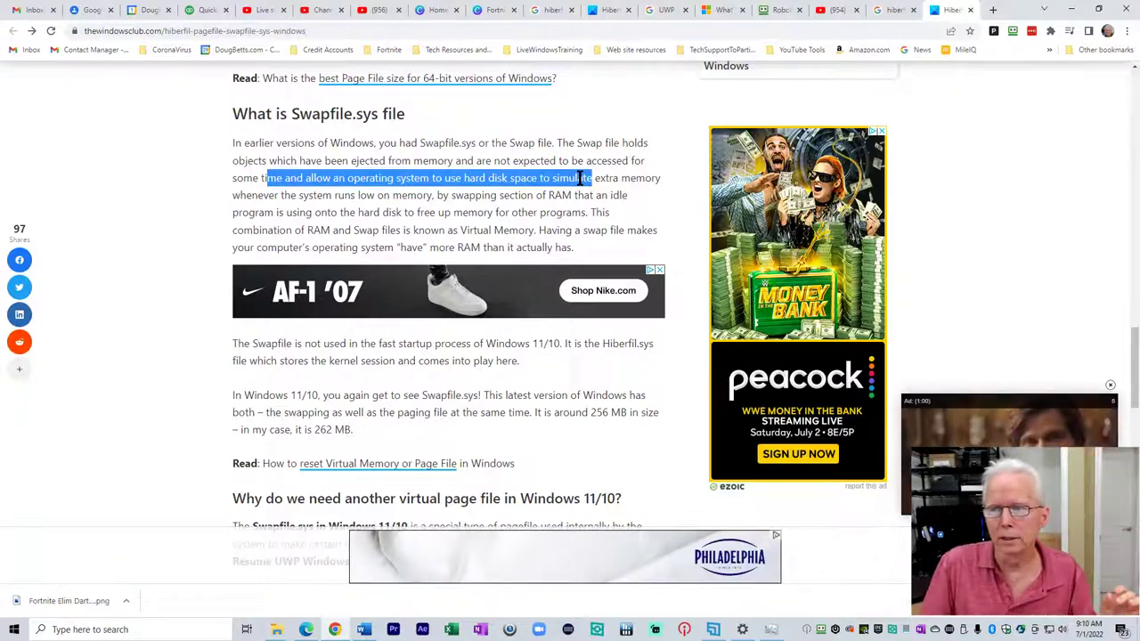
left_click_drag(243, 145, 374, 145)
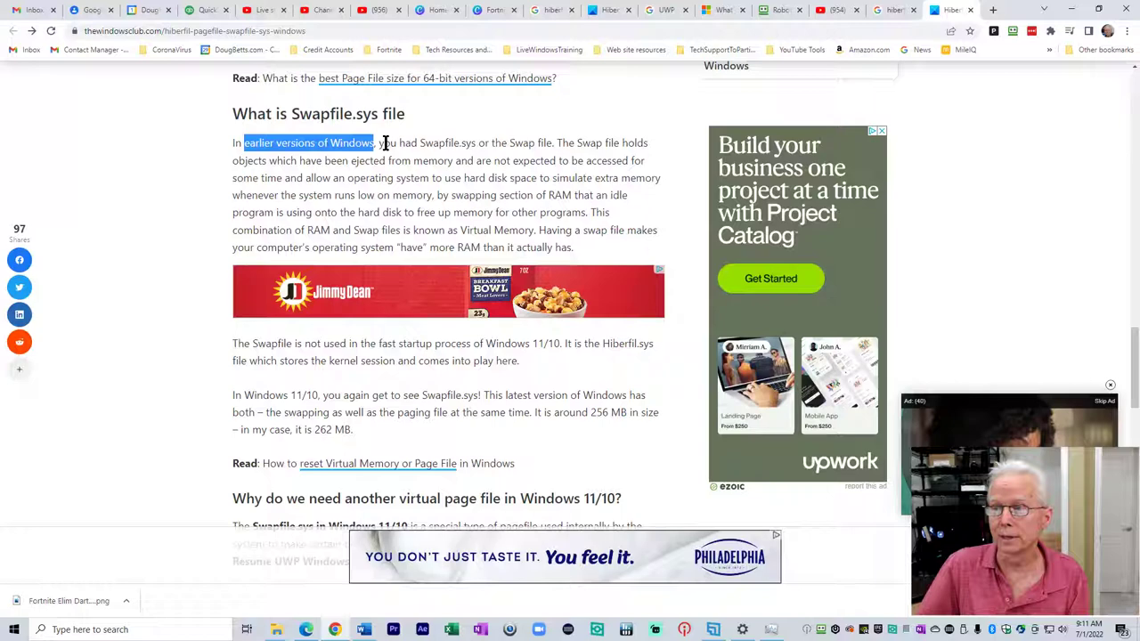
left_click_drag(398, 178, 395, 194)
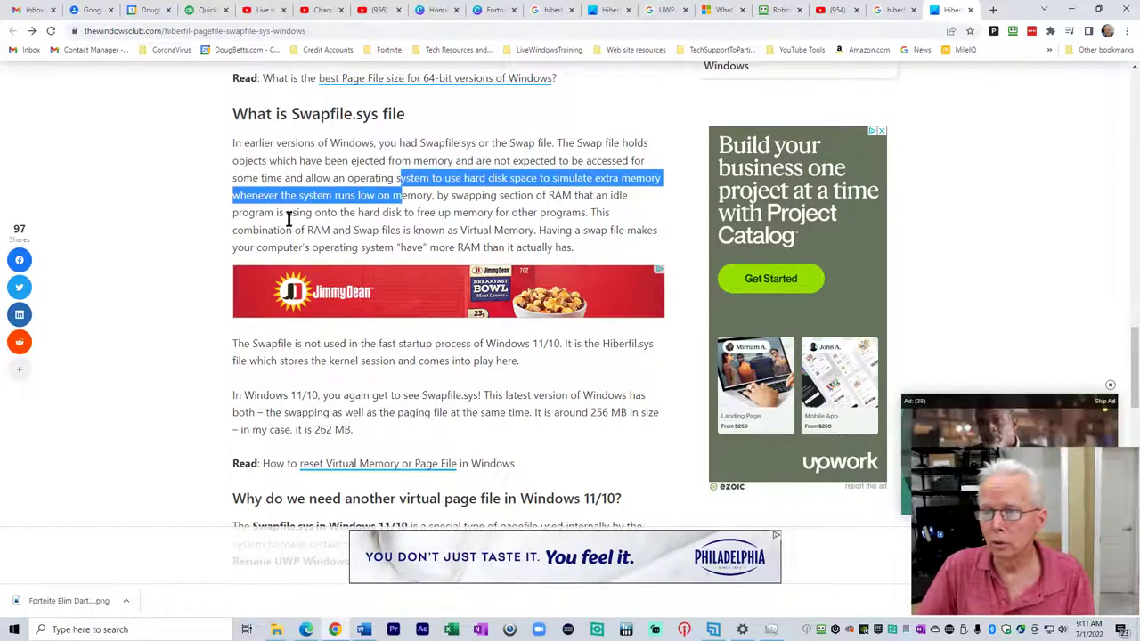
left_click_drag(287, 214, 330, 230)
Step: Highlight the paragraphs on Swapfile and fast startup and on Swapfile.sys in Windows 11/10, including its 256 MB size
scroll(476, 247, "down", 1)
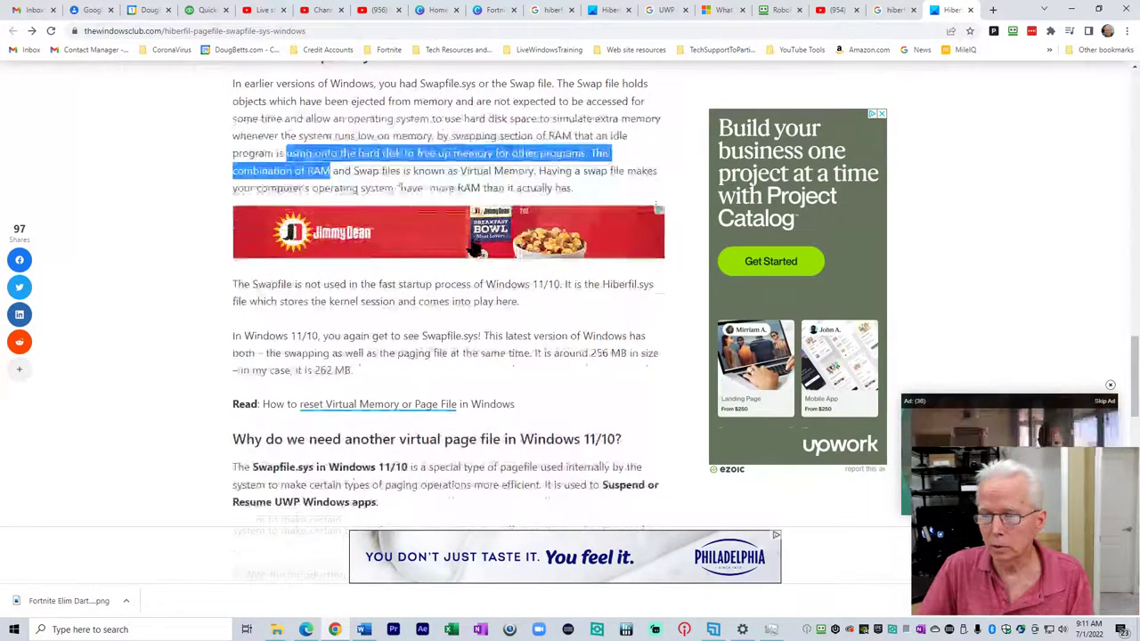
scroll(401, 239, "down", 1)
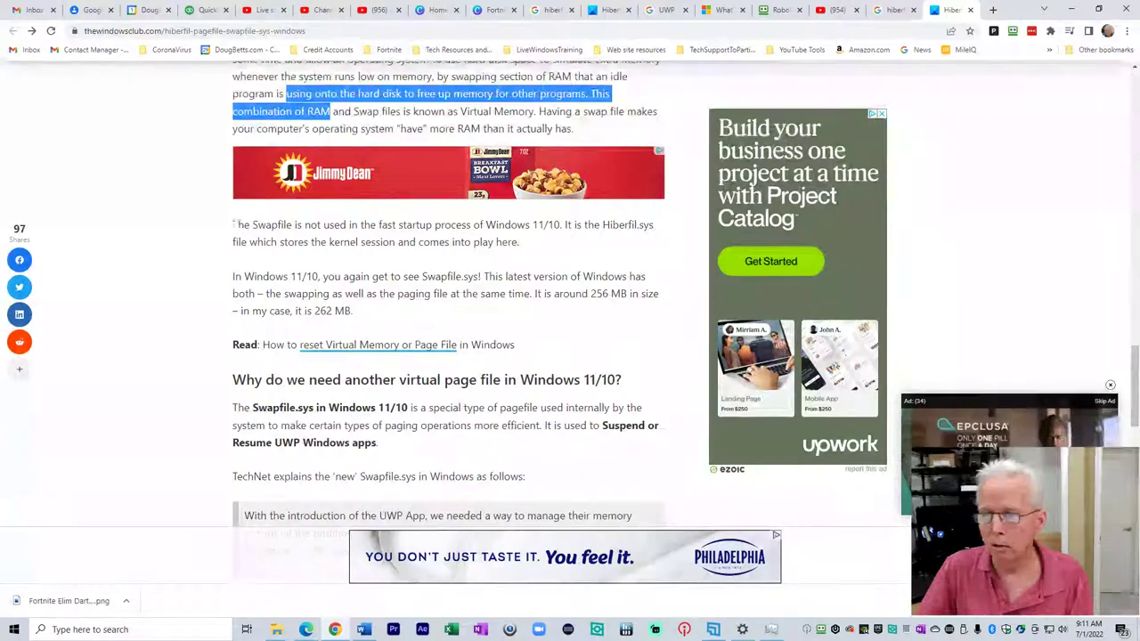
left_click_drag(234, 225, 569, 238)
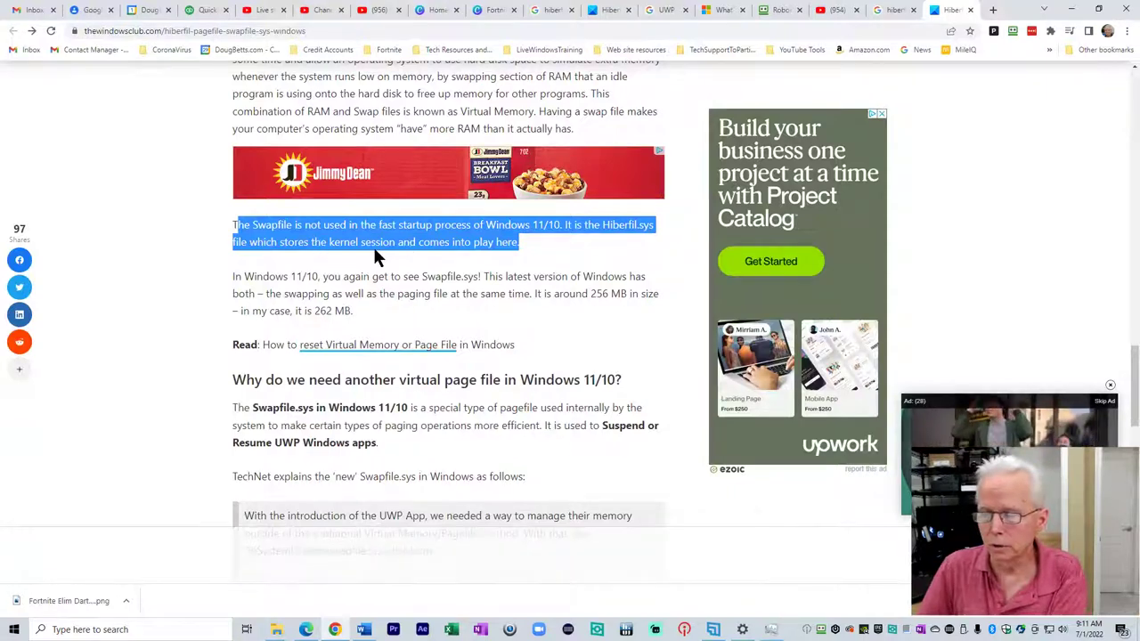
scroll(478, 249, "down", 1)
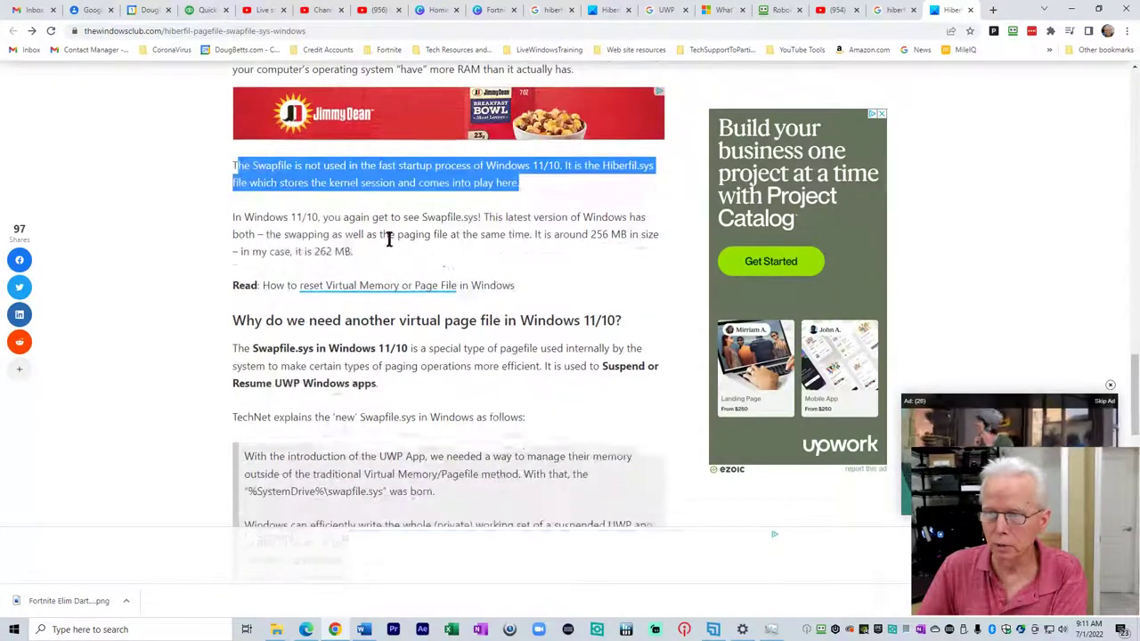
left_click_drag(234, 216, 664, 240)
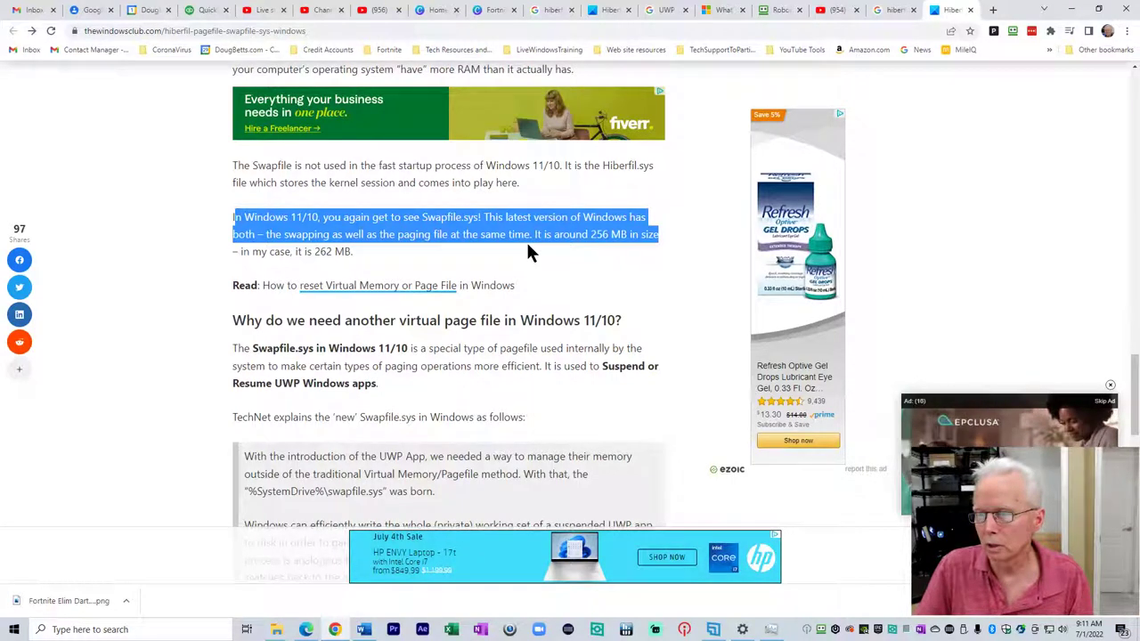
left_click(601, 236)
left_click_drag(594, 235, 626, 235)
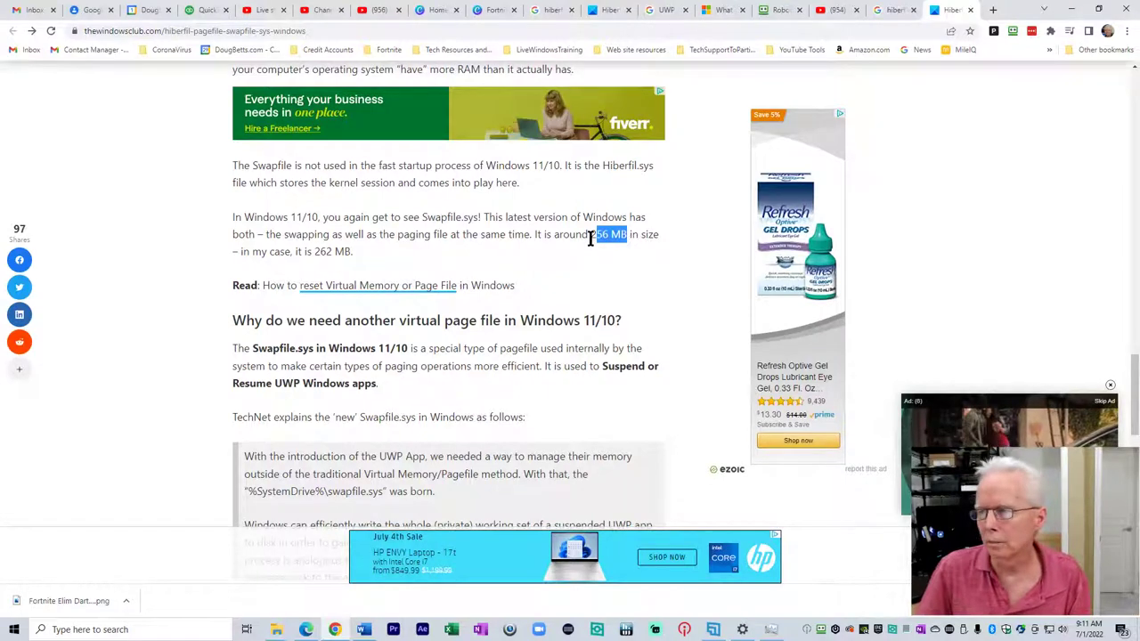
Step: Highlight the heading on needing another virtual page file, the paragraph below it, and the mention of UWP Windows apps
scroll(287, 353, "down", 2)
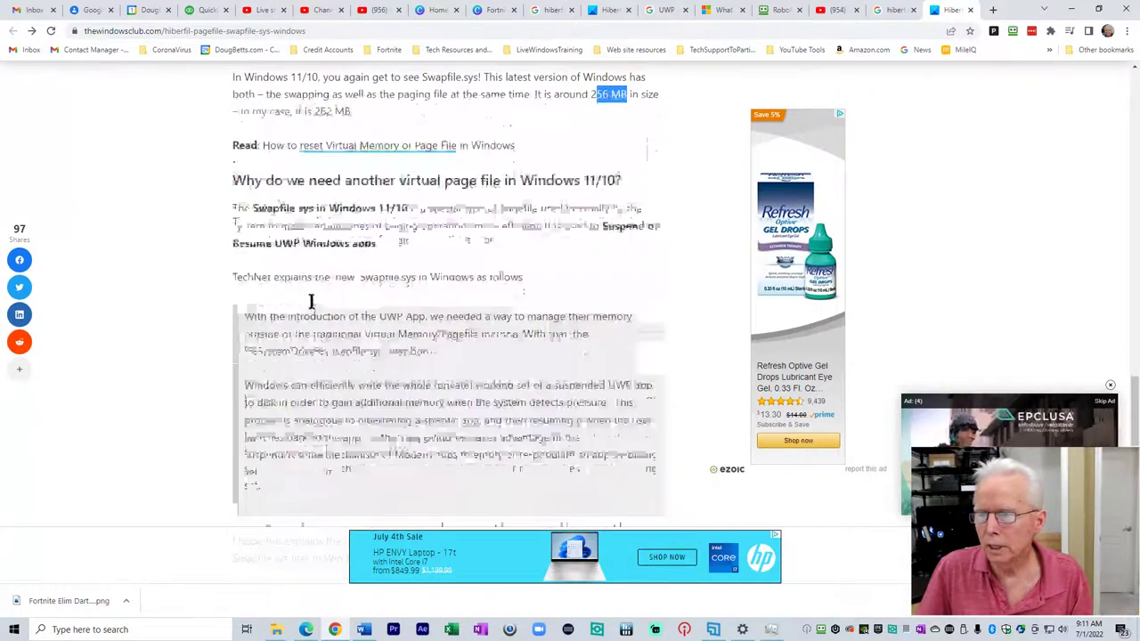
left_click_drag(383, 146, 538, 151)
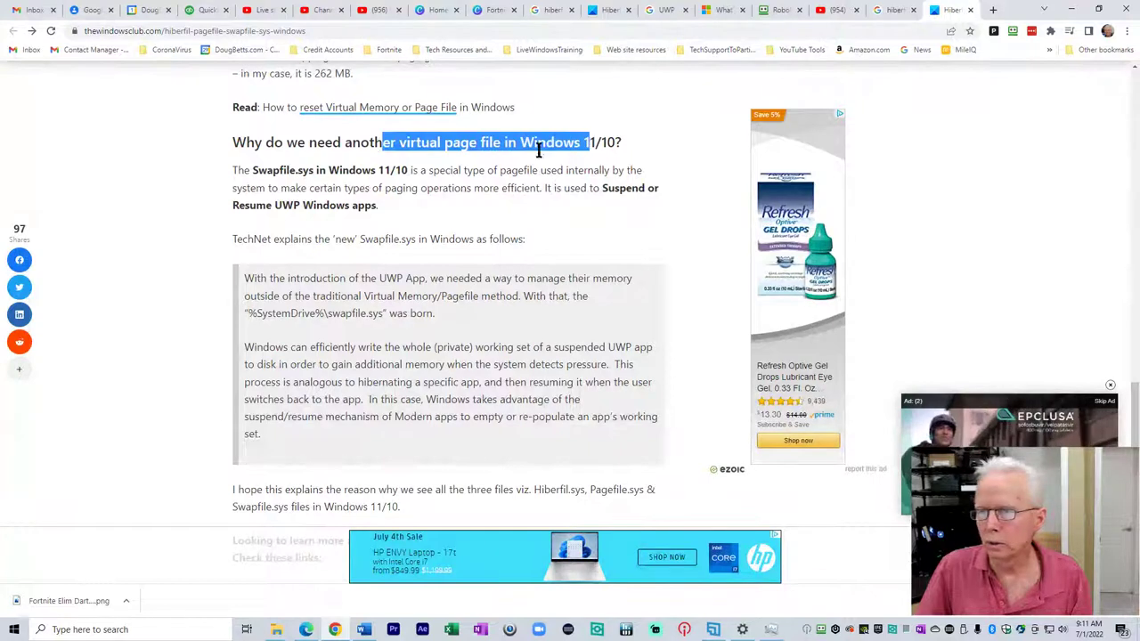
triple_click(238, 170)
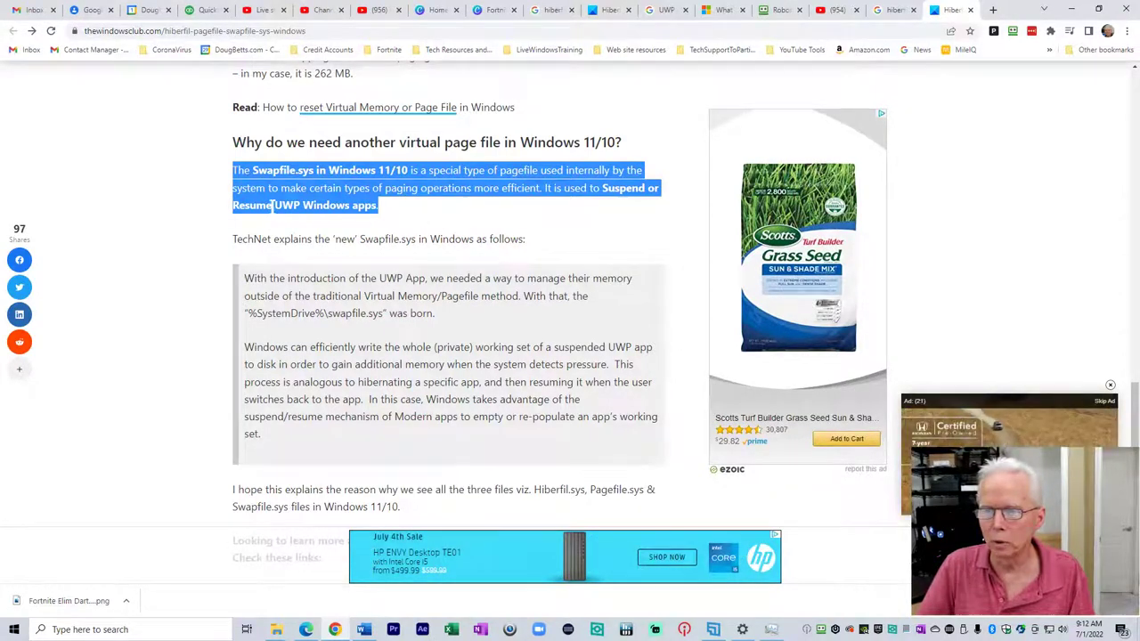
left_click_drag(274, 206, 344, 205)
left_click(356, 206)
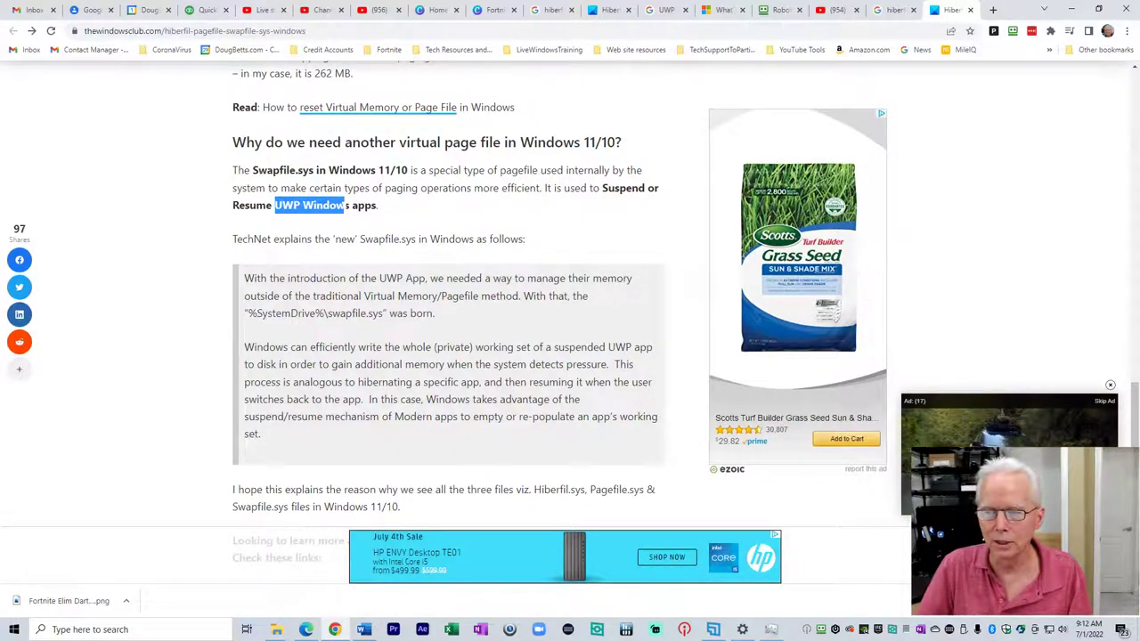
Step: Highlight the TechNet quote on the UWP App, the Virtual Memory/Pagefile method, swapfile.sys, and writing a suspended app's working set to disk
scroll(345, 221, "down", 2)
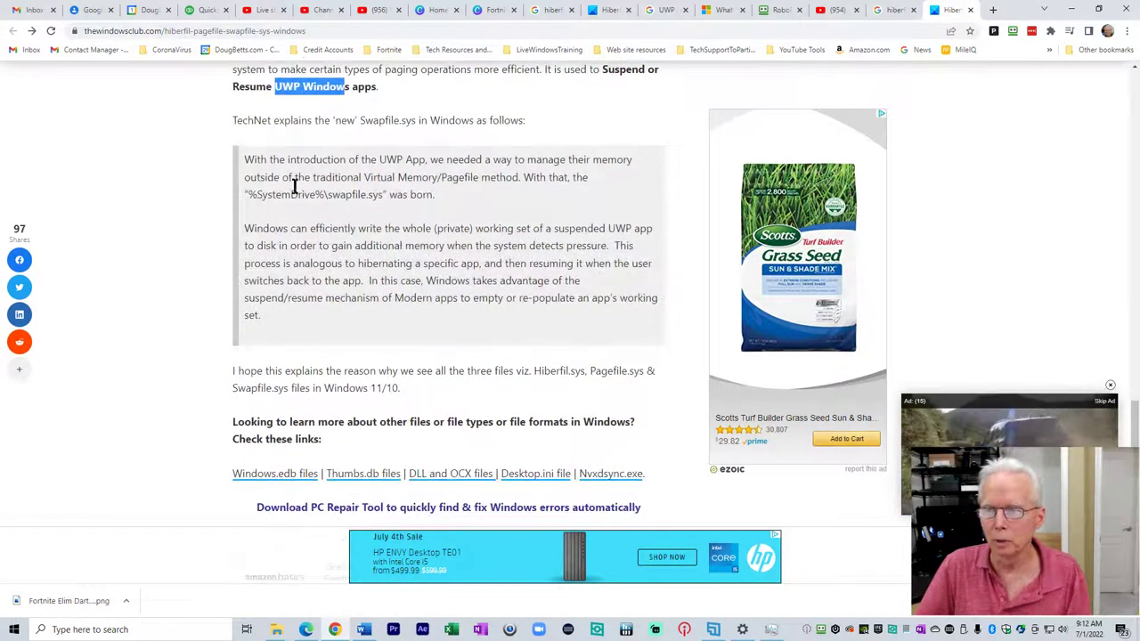
left_click_drag(245, 166, 476, 219)
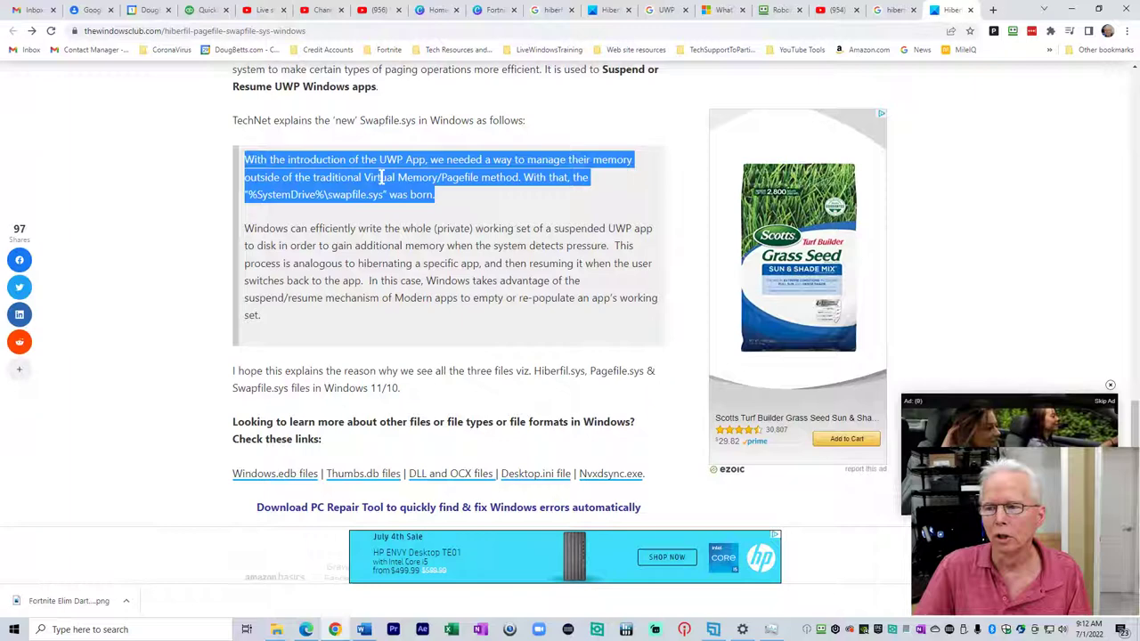
left_click_drag(368, 178, 519, 177)
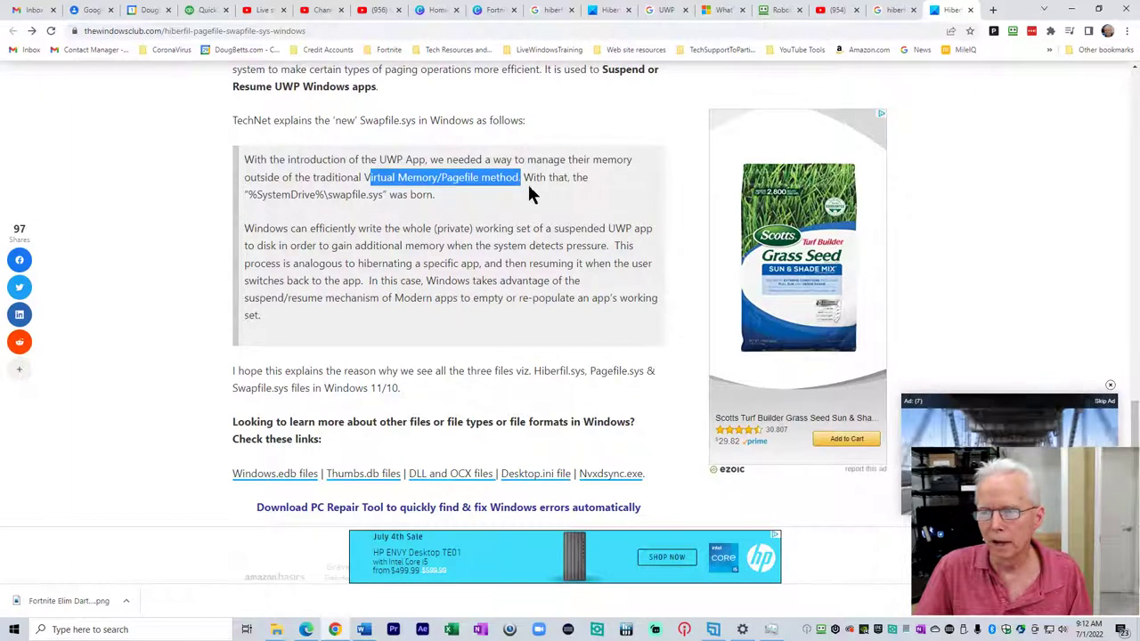
scroll(559, 195, "down", 1)
left_click_drag(327, 134, 392, 151)
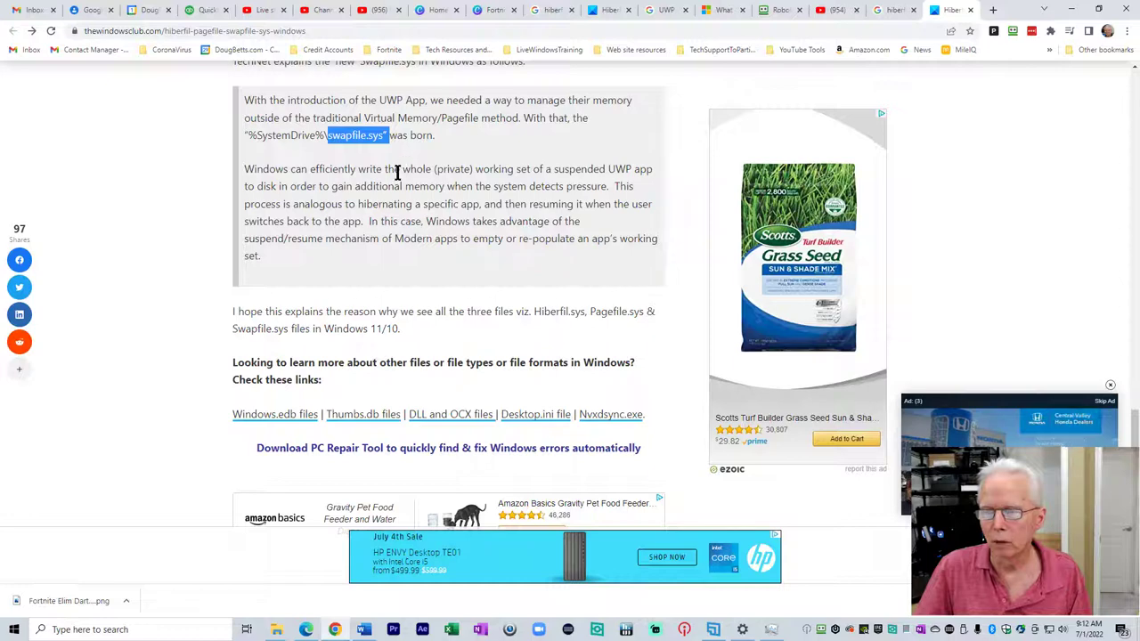
scroll(398, 172, "down", 1)
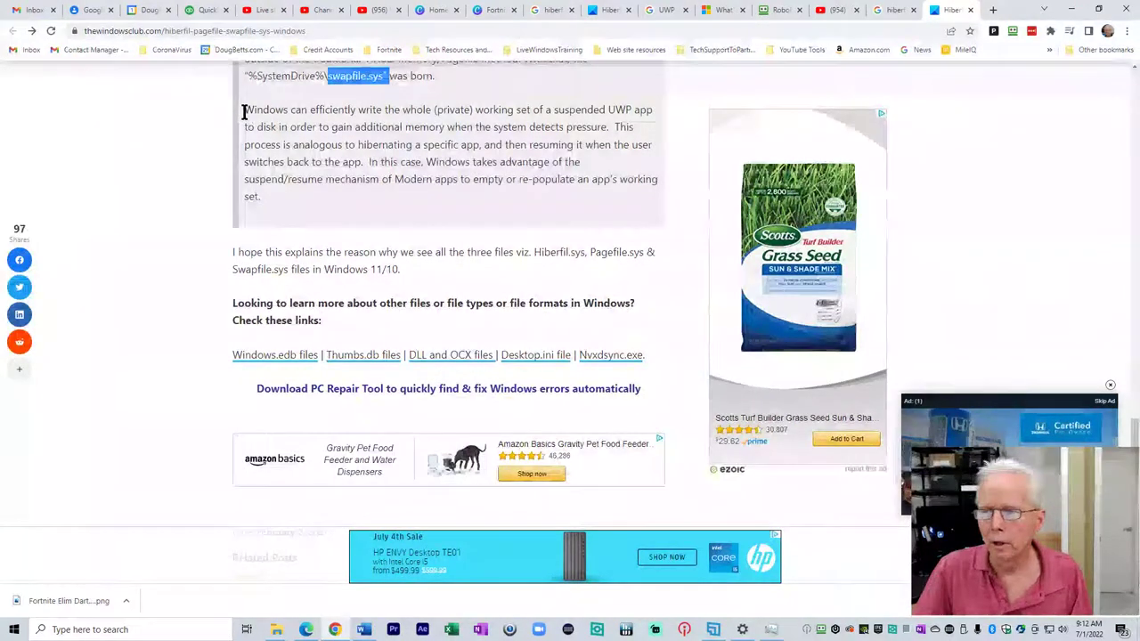
left_click_drag(244, 110, 478, 181)
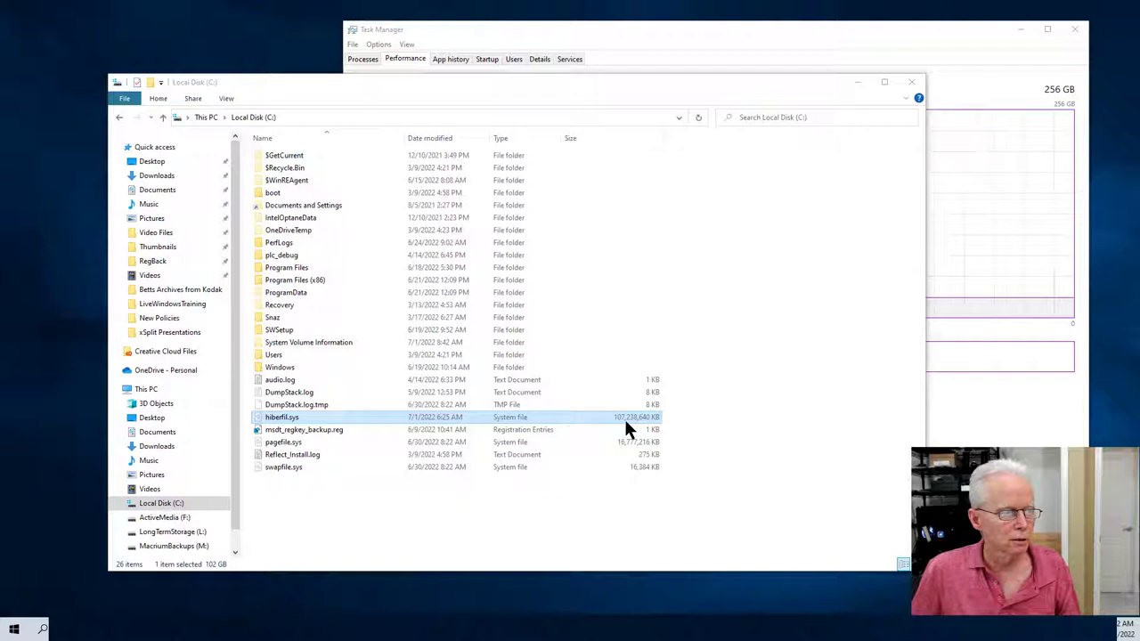
Step: In File Explorer, select pagefile.sys and swapfile.sys on Local Disk (C:) to compare their sizes, ending on pagefile.sys
left_click(618, 441)
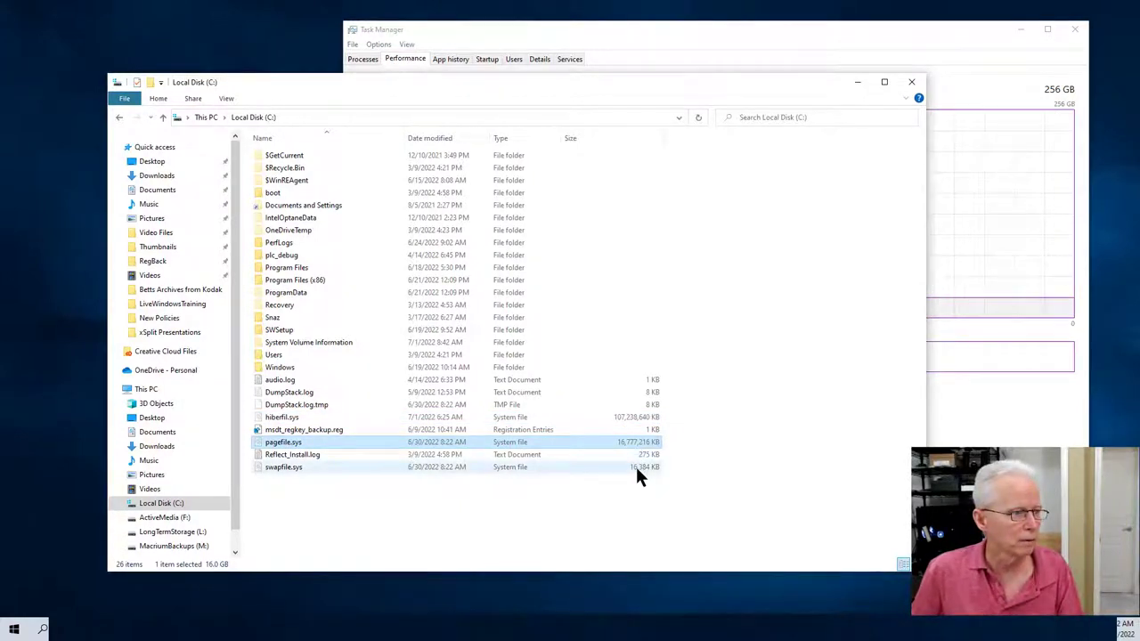
left_click(637, 469)
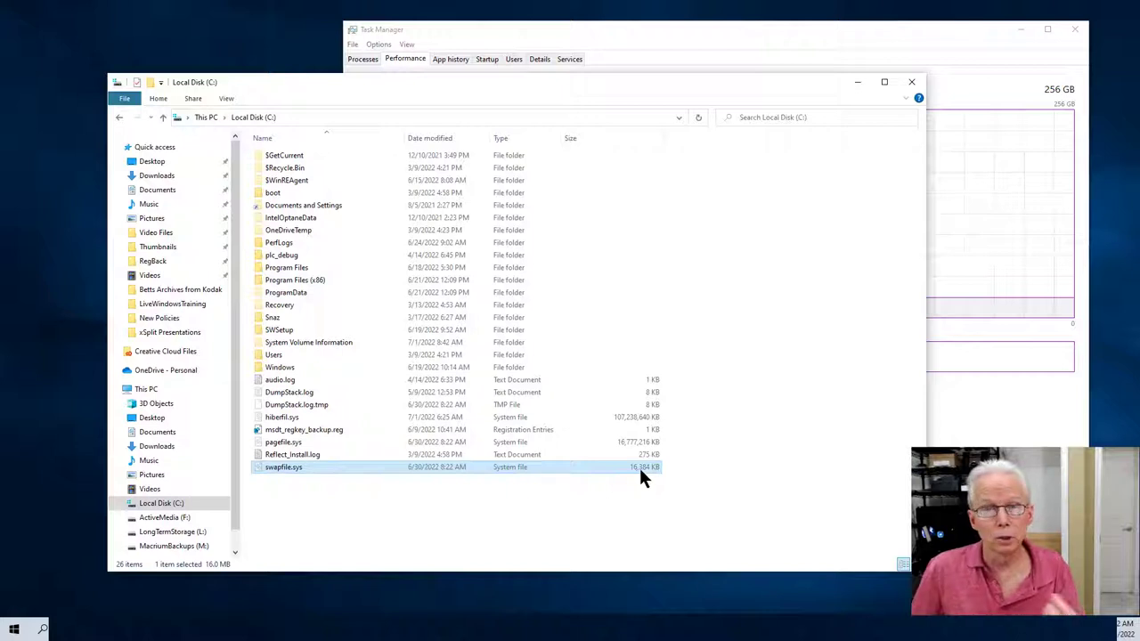
left_click(636, 441)
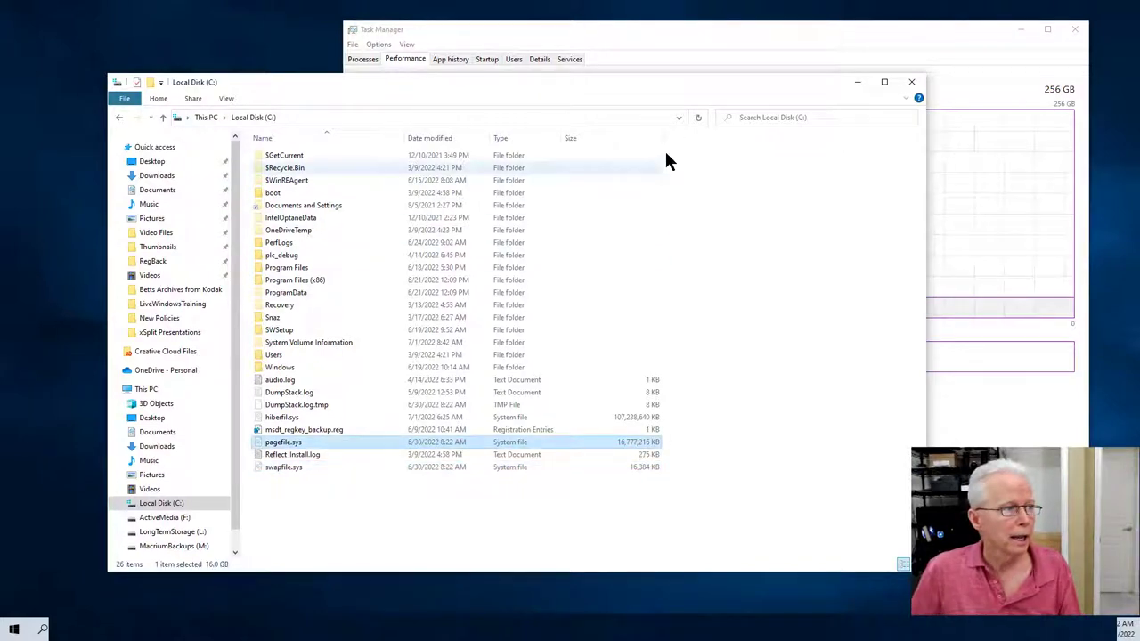
Step: Check the memory figures in Task Manager against pagefile.sys in File Explorer, switching between the two windows
left_click(708, 47)
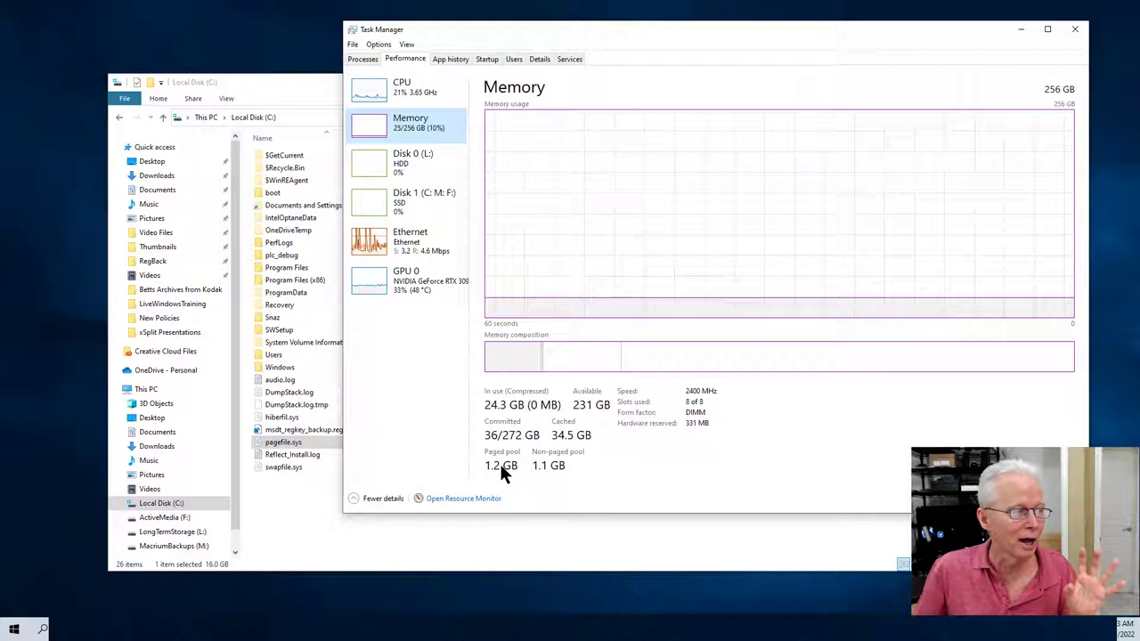
left_click(487, 545)
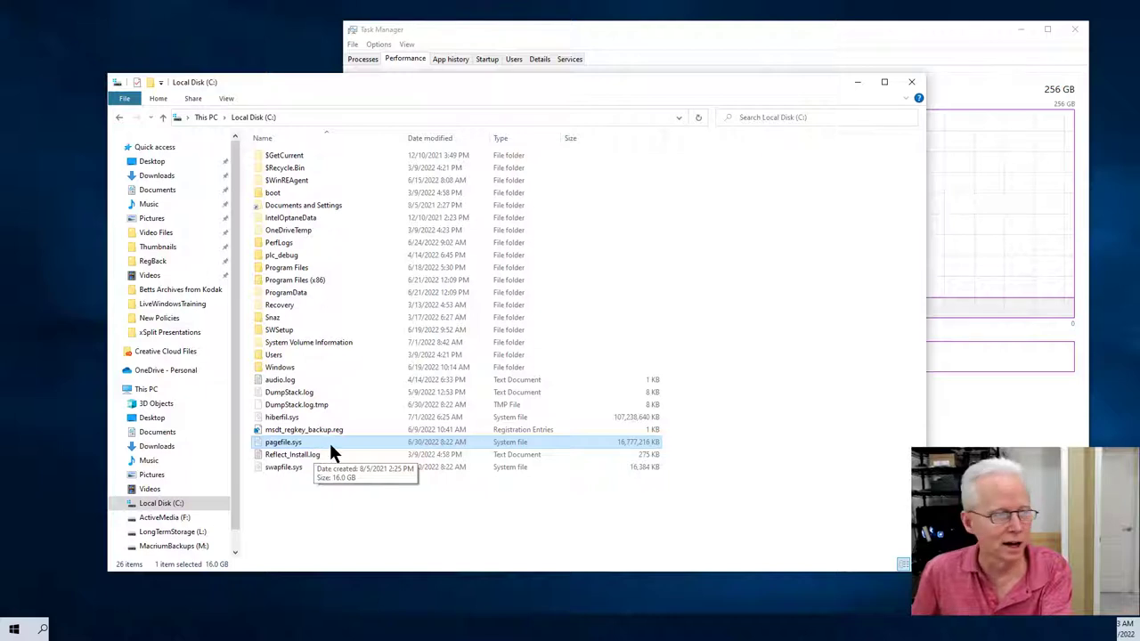
left_click(962, 427)
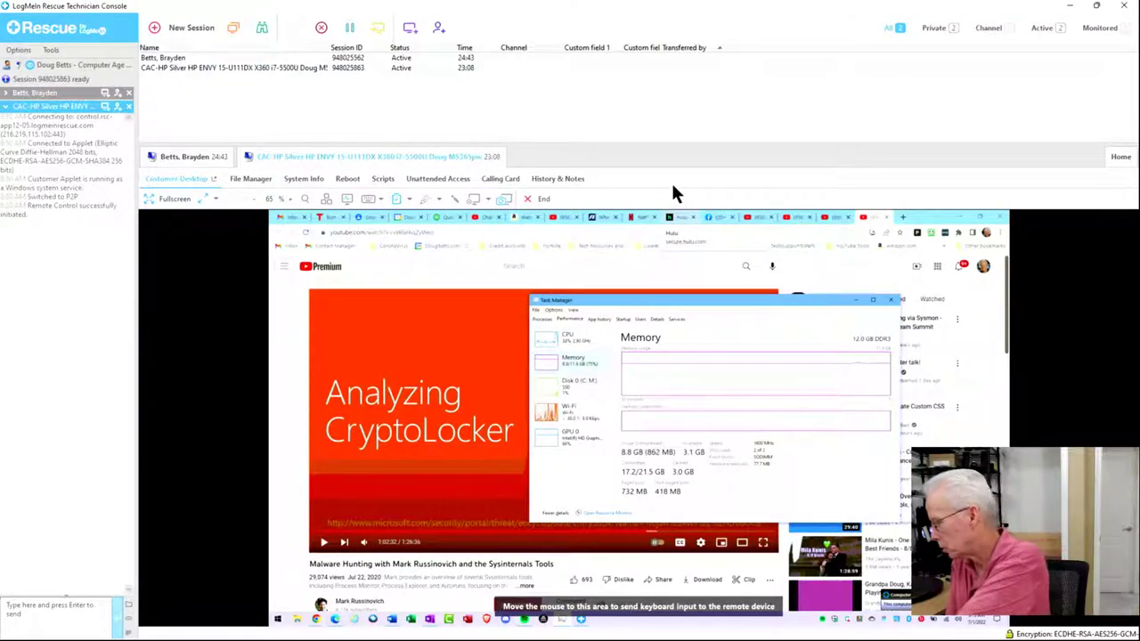
Step: Open Task Manager over the LogMeIn Rescue Technician Console and reposition its window to examine that computer's memory figures
key("ctrl+shift+Escape")
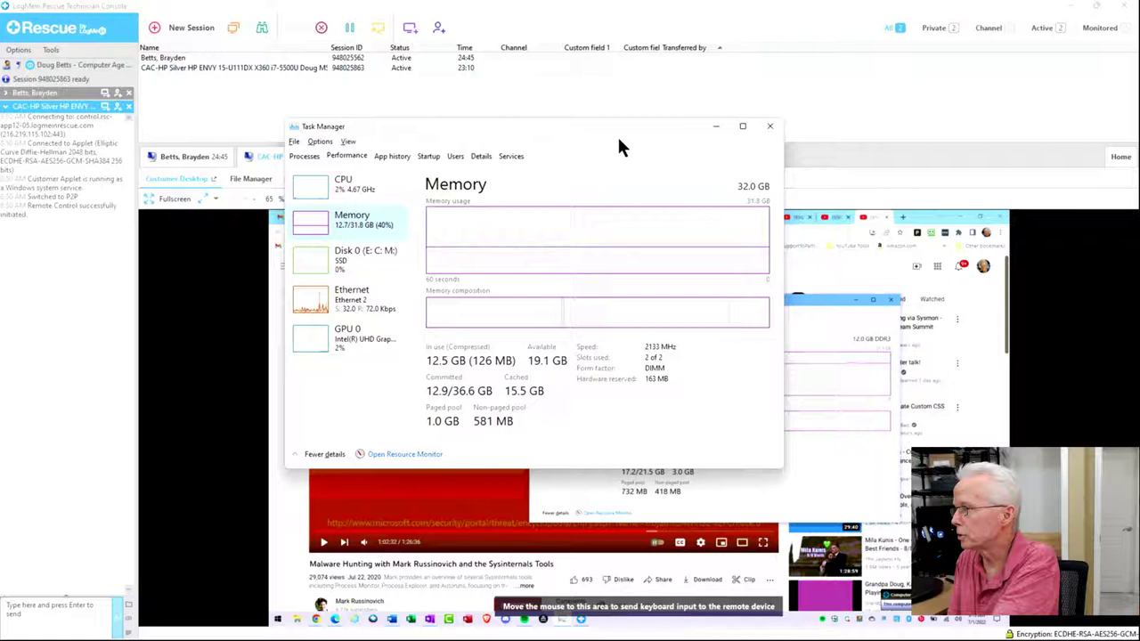
left_click_drag(601, 130, 606, 93)
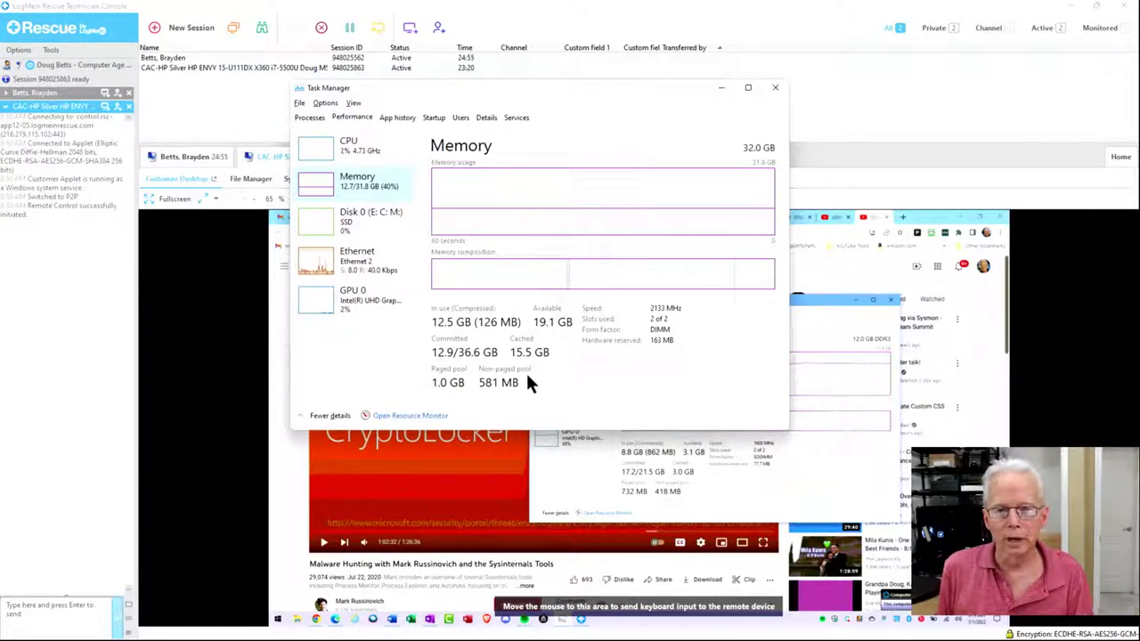
Step: Minimize the local Task Manager and view the first remote session full screen to examine its Task Manager memory figures
left_click(720, 88)
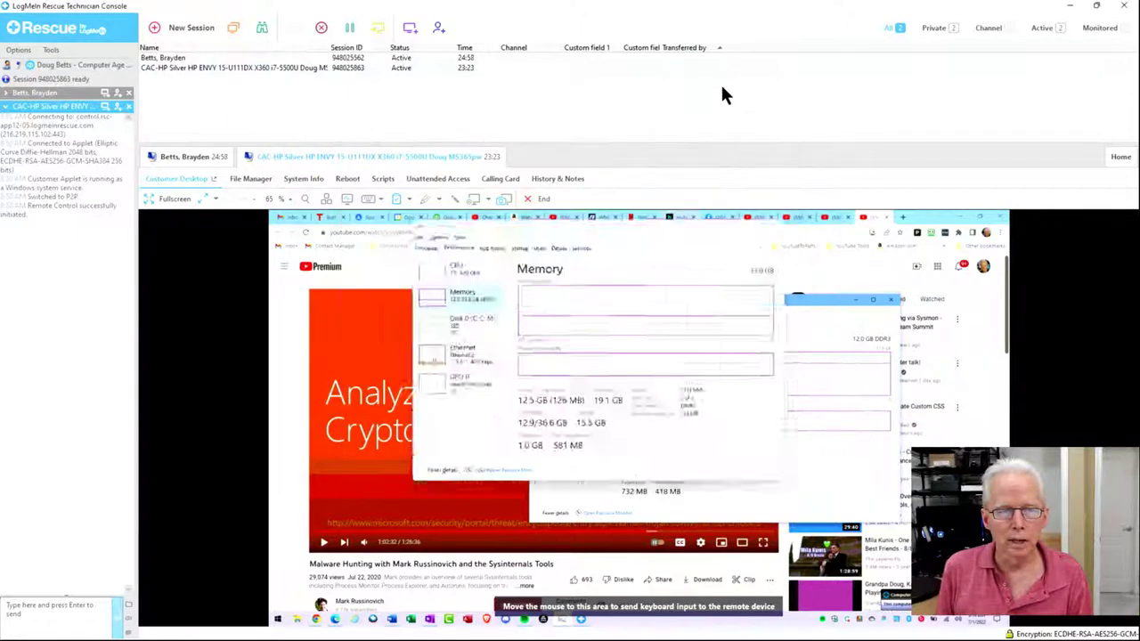
left_click(181, 57)
left_click(175, 199)
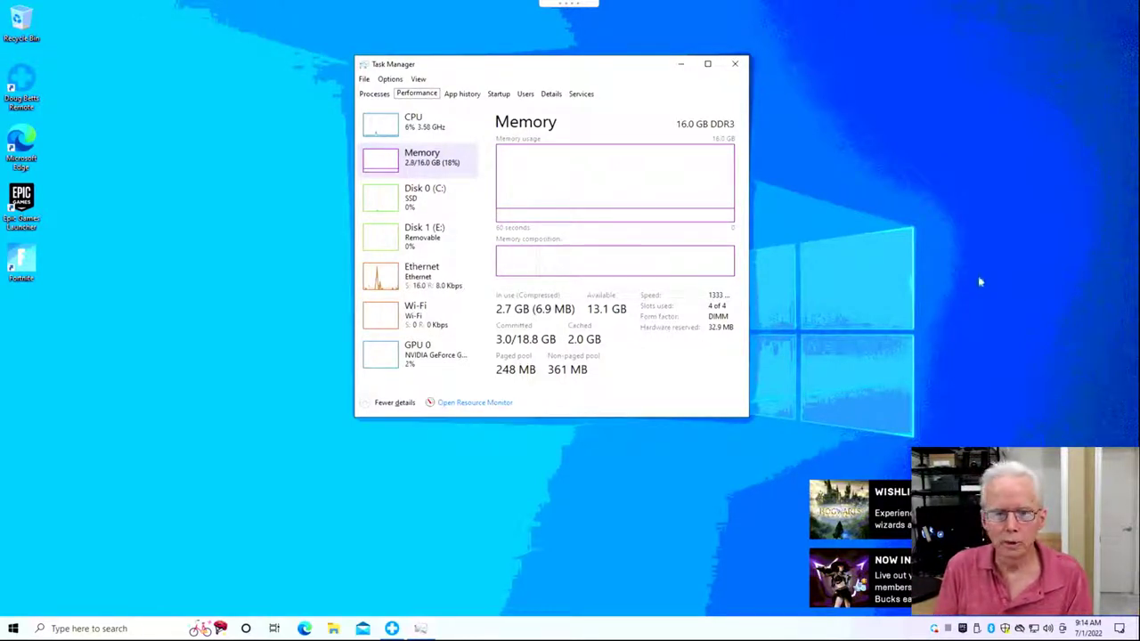
mouse_move(547, 5)
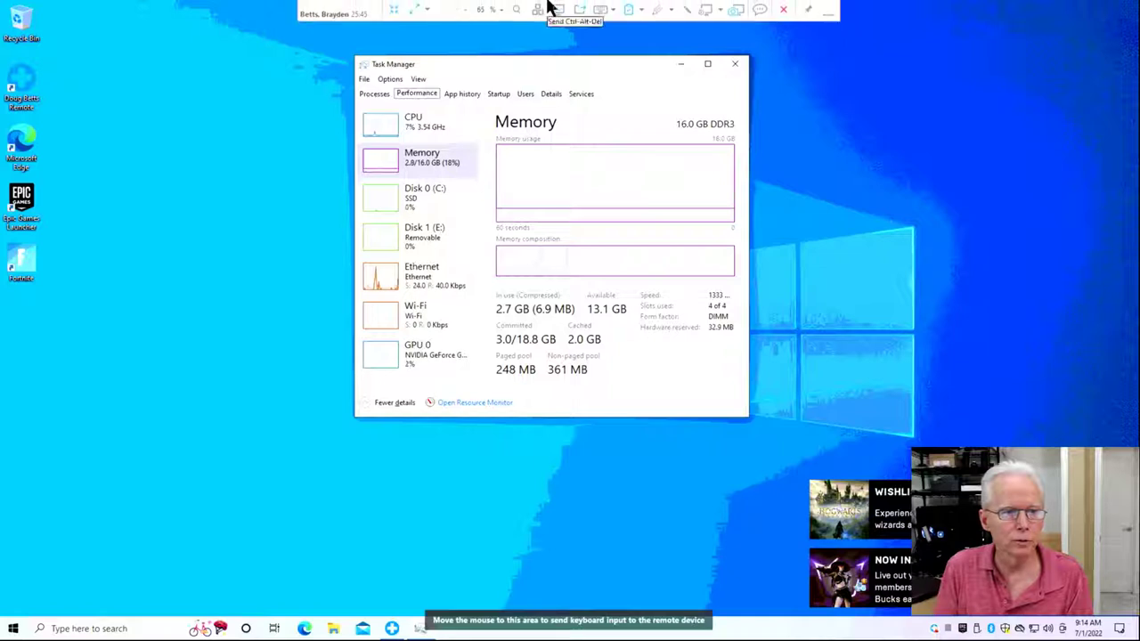
left_click(393, 11)
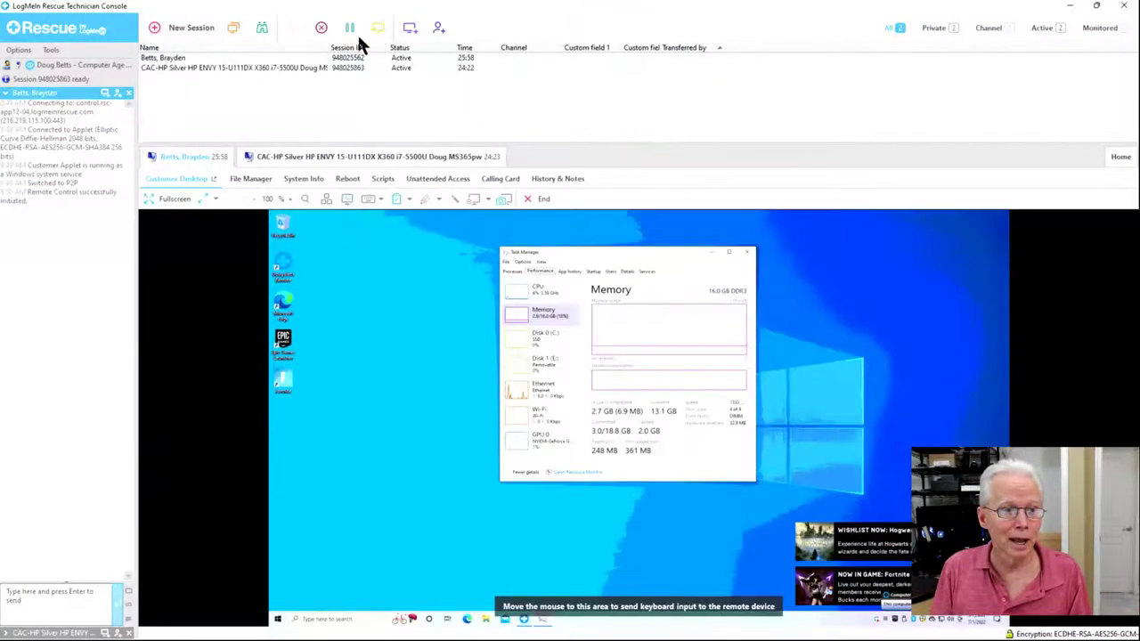
Step: View the HP Silver ENVY 15 session full screen to examine its memory figures, pointing out the Malware Hunting video title behind Task Manager
left_click(229, 69)
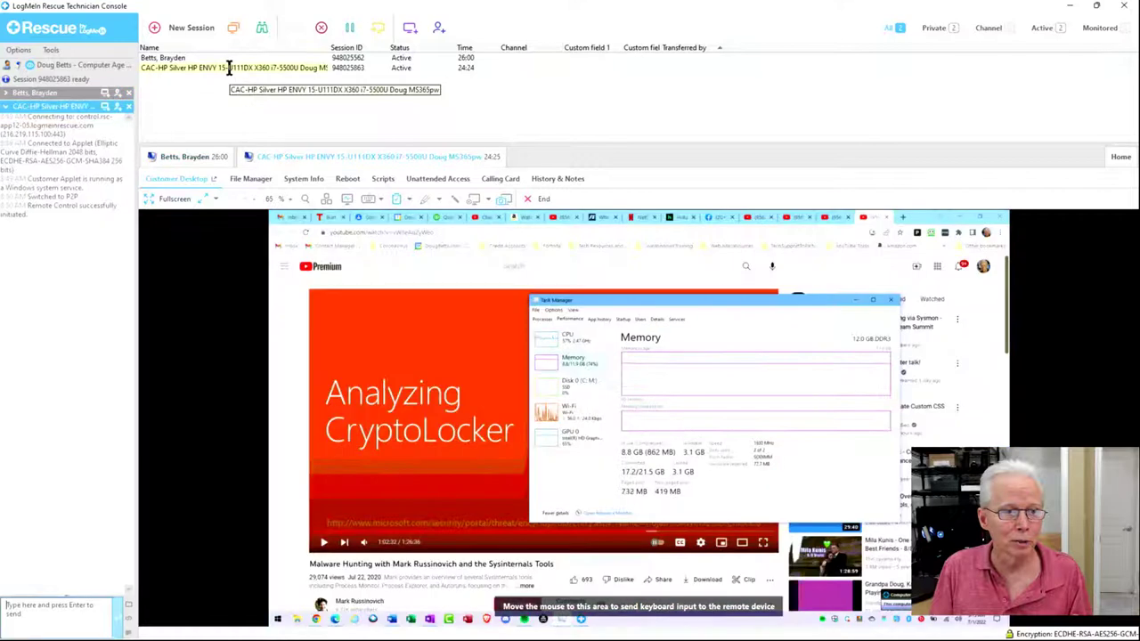
left_click(171, 198)
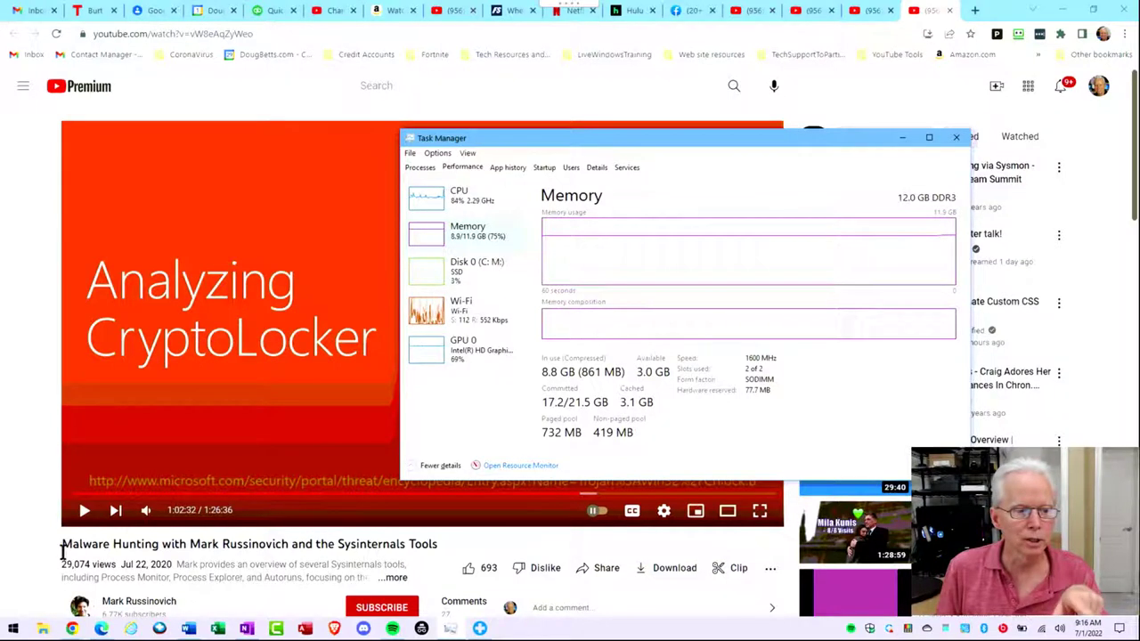
left_click_drag(64, 544, 476, 552)
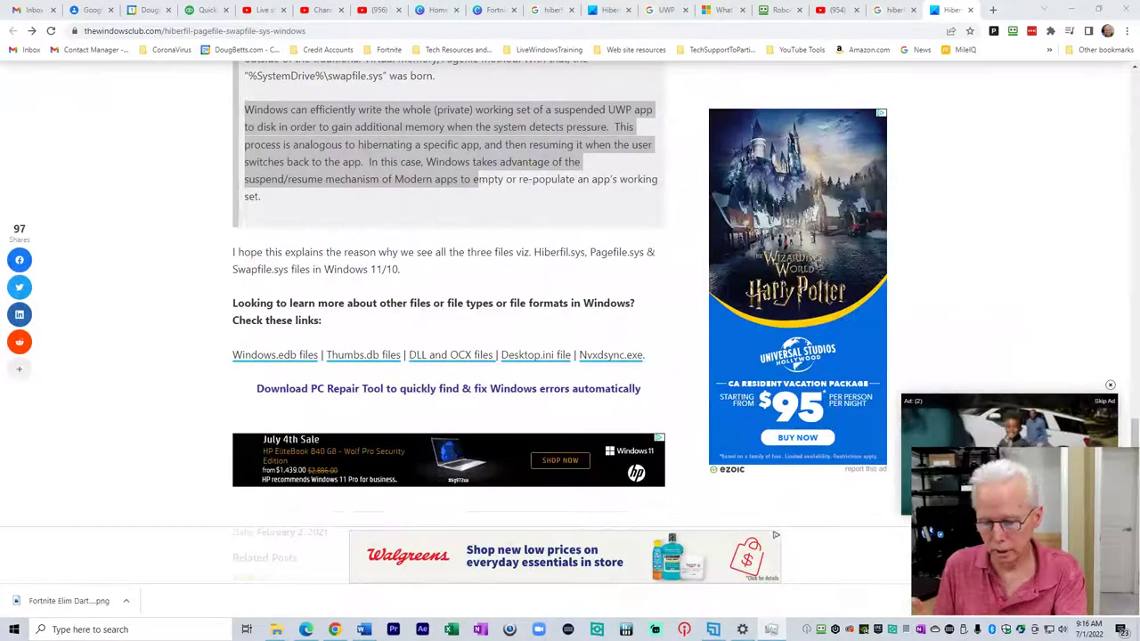
key("alt+Tab")
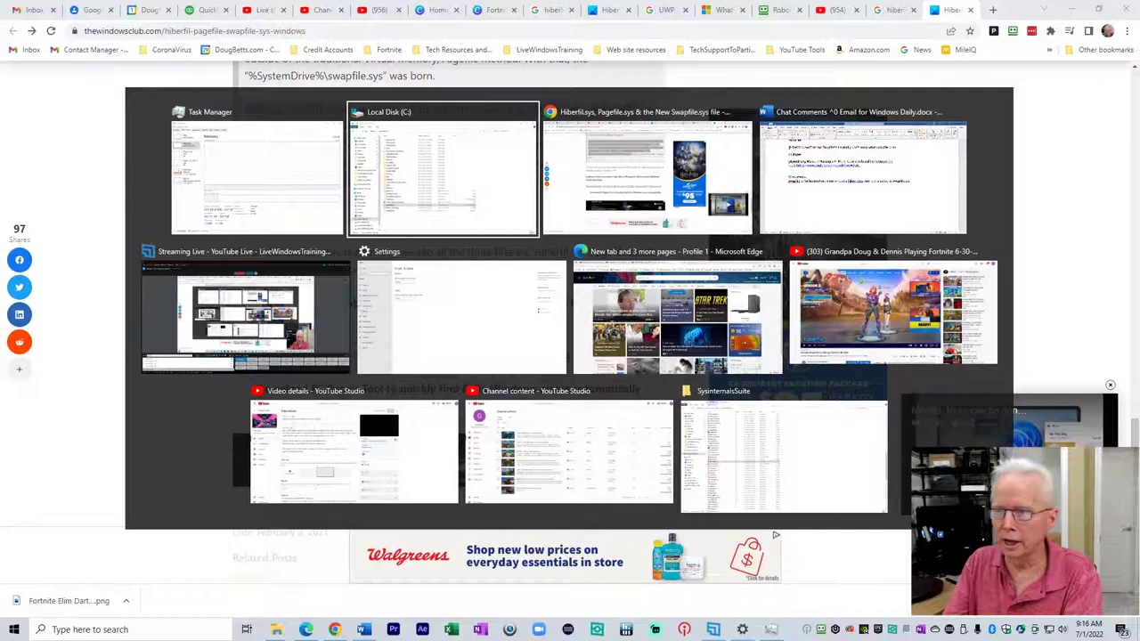
key("Escape")
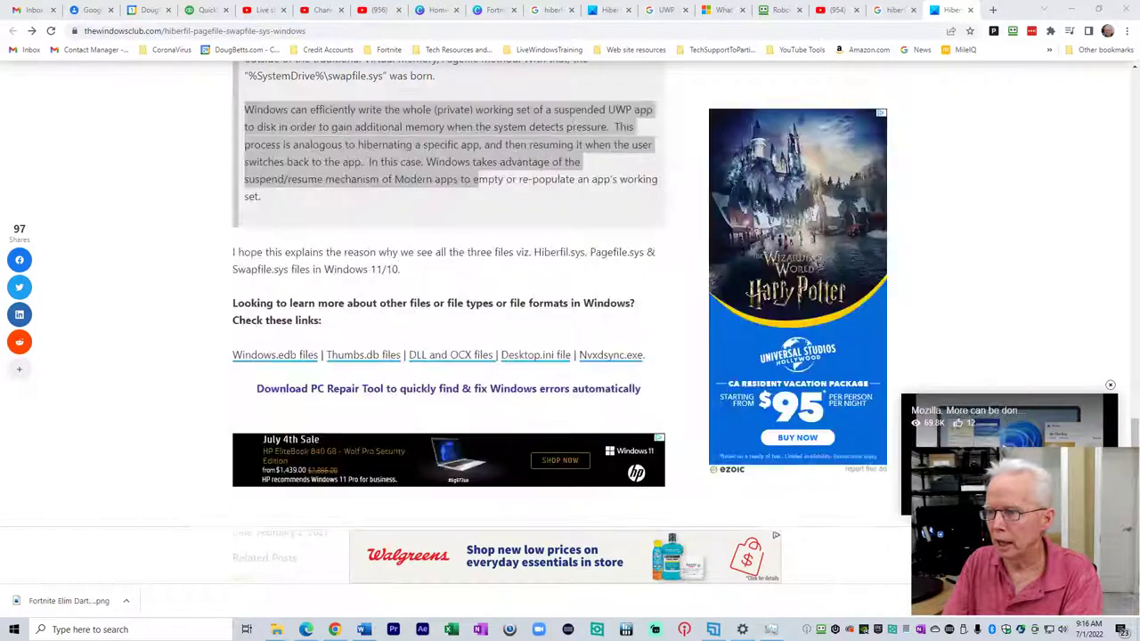
key("alt+Tab")
key("alt+Tab")
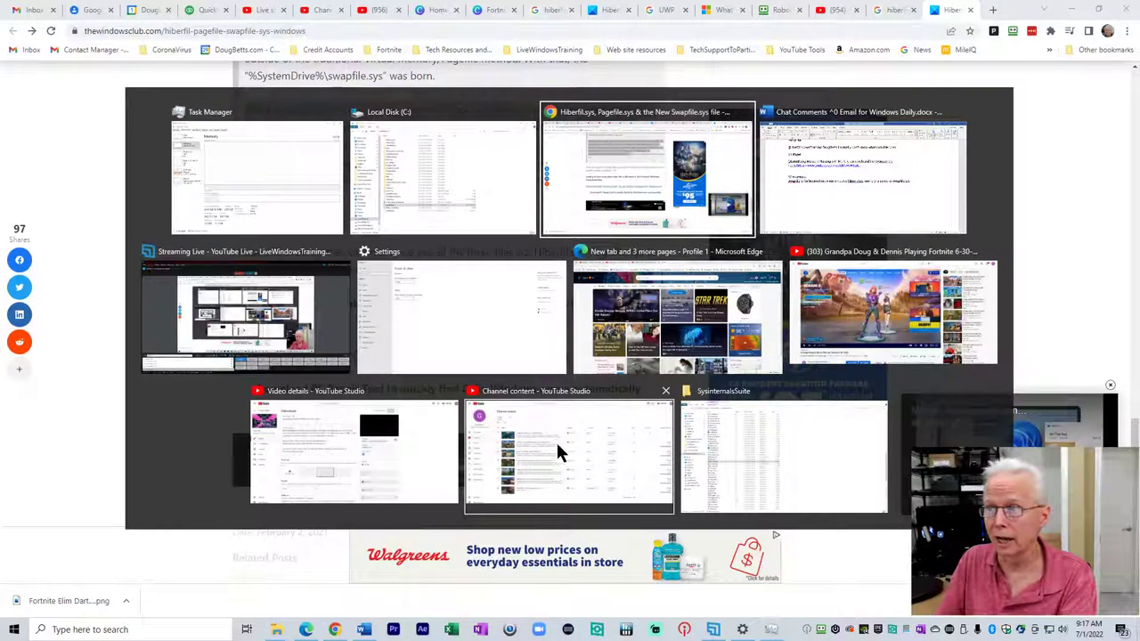
left_click(609, 120)
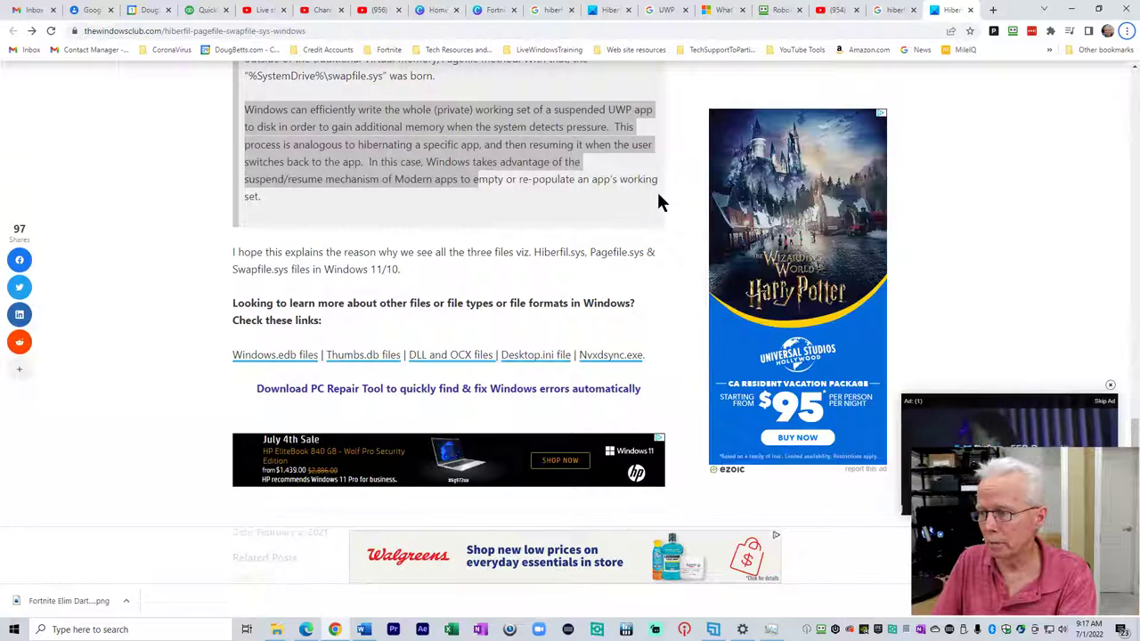
key("alt+Tab")
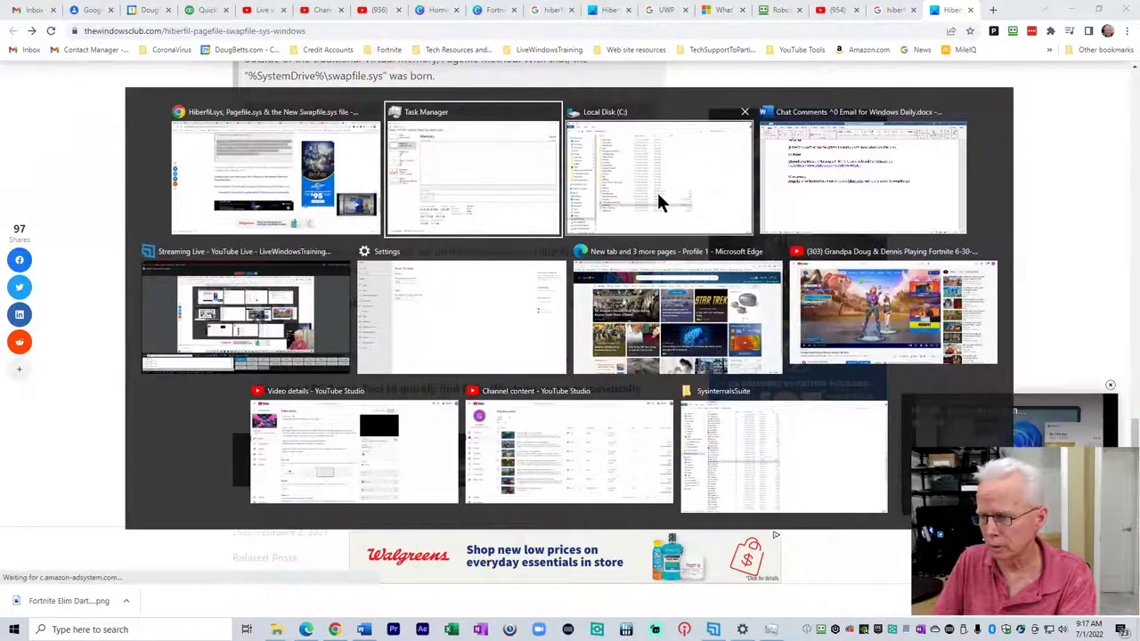
key("alt+shift+Tab")
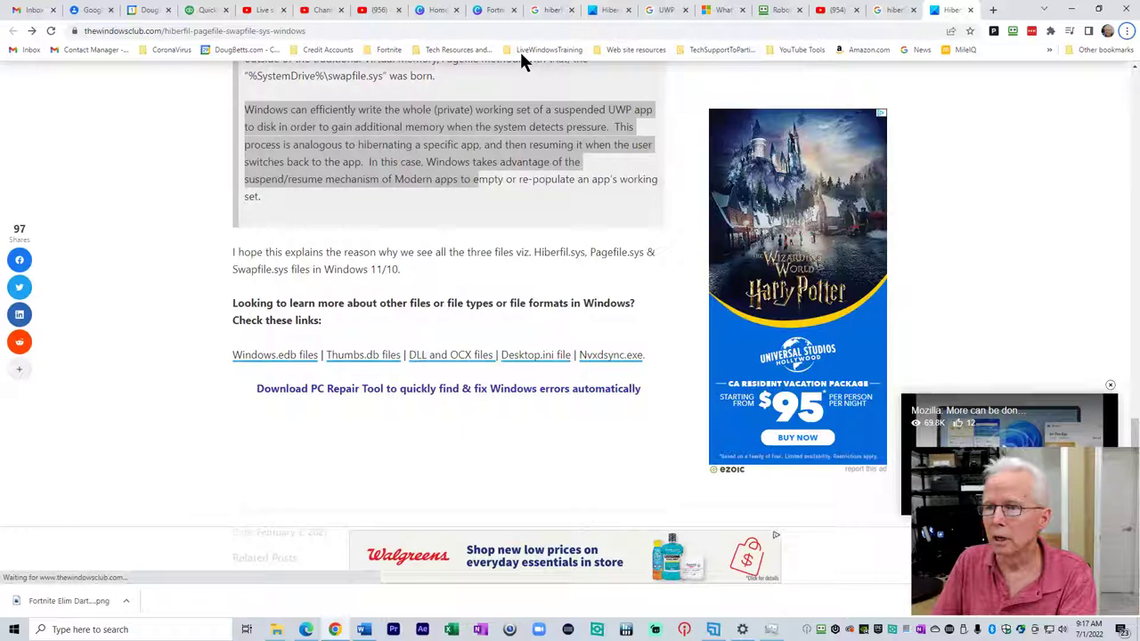
left_click(374, 11)
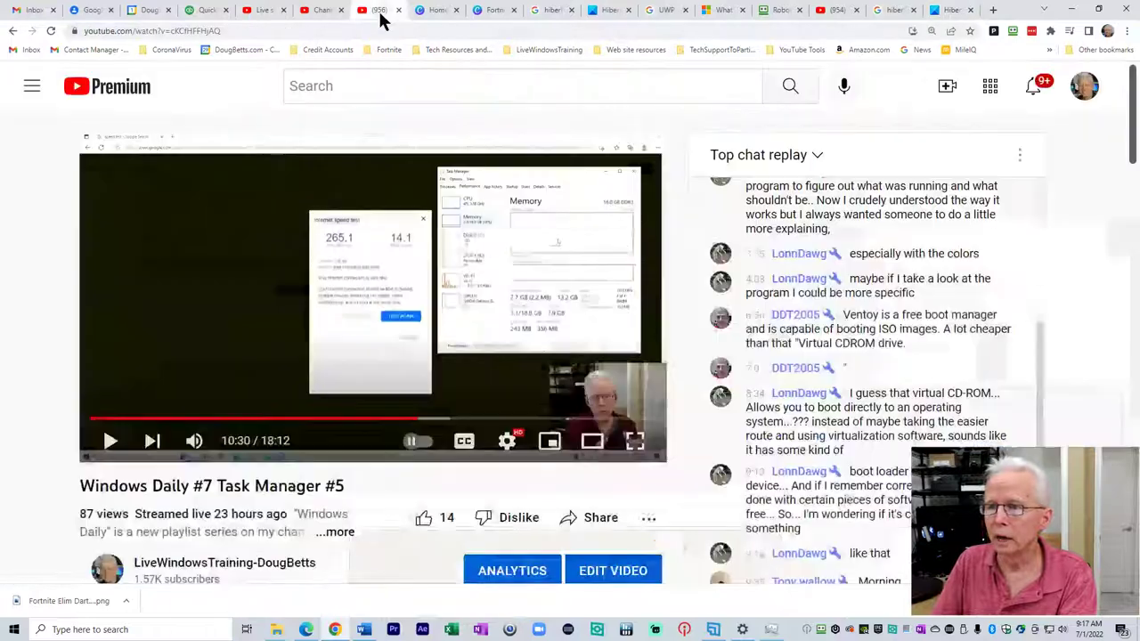
left_click(1018, 158)
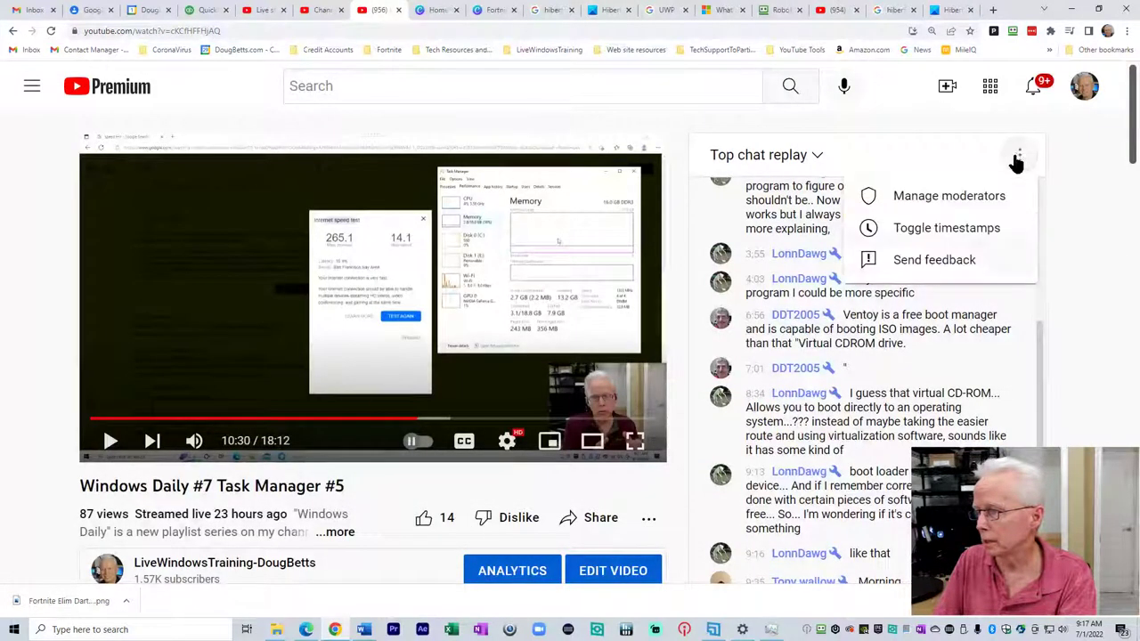
left_click(1109, 214)
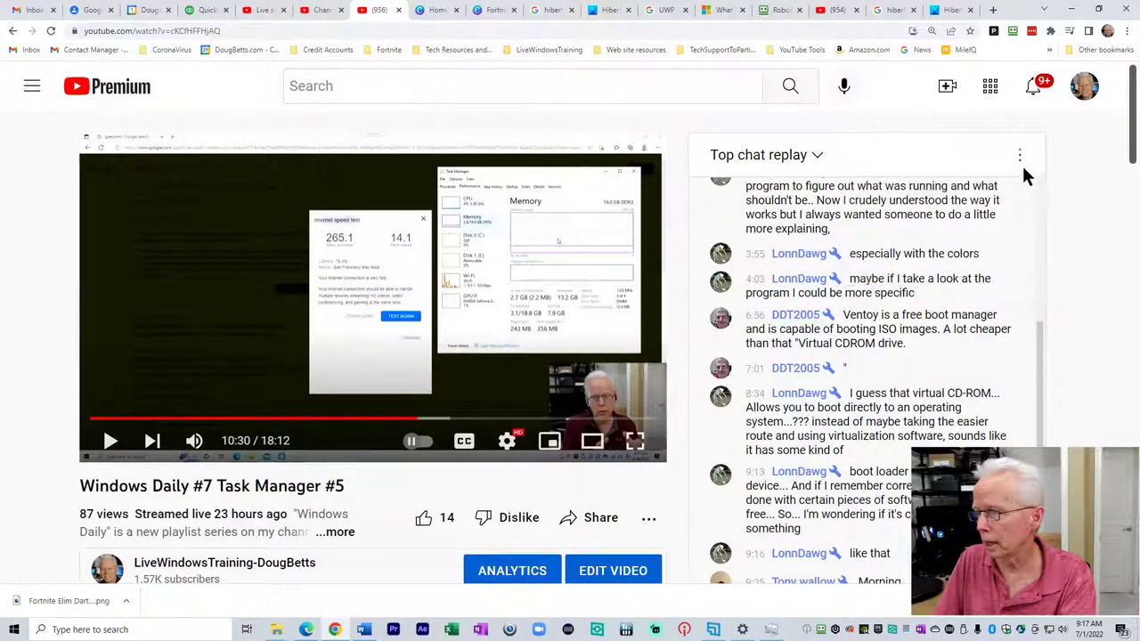
scroll(1046, 203, "up", 2)
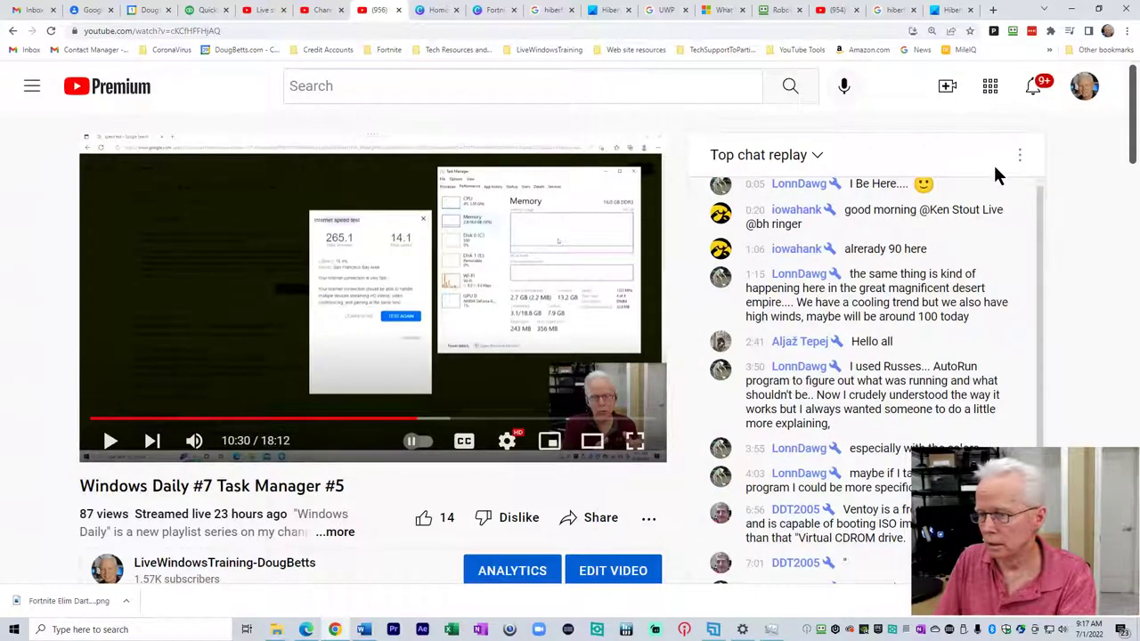
left_click(326, 11)
left_click(267, 10)
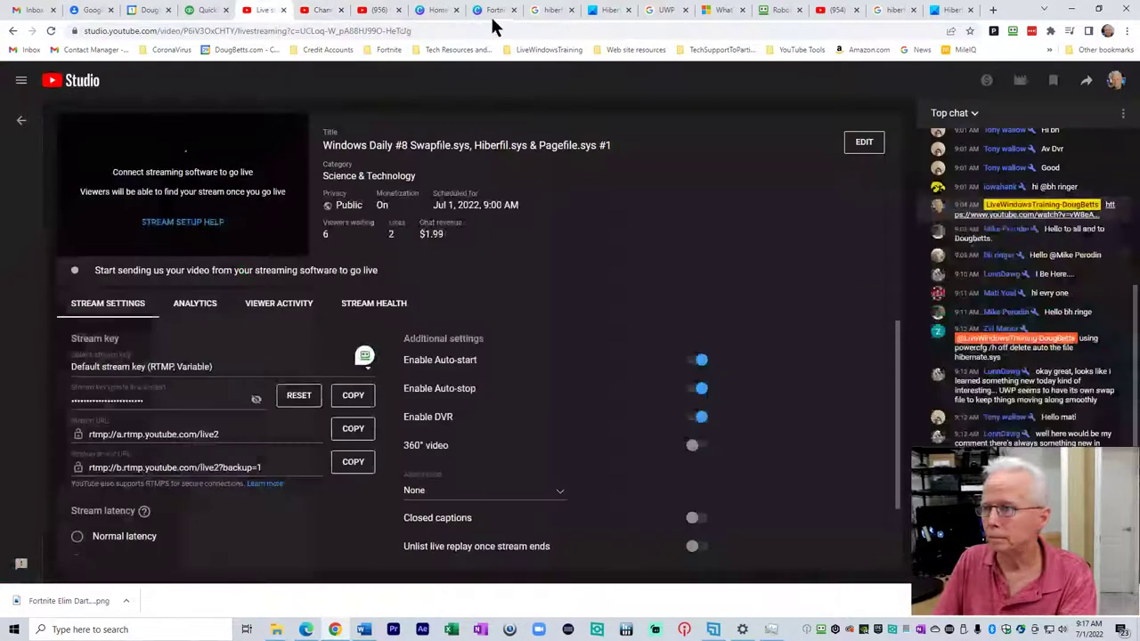
Step: Pop out the live chat of the Windows Daily #8 stream and enlarge its window to nearly the full screen
left_click(837, 10)
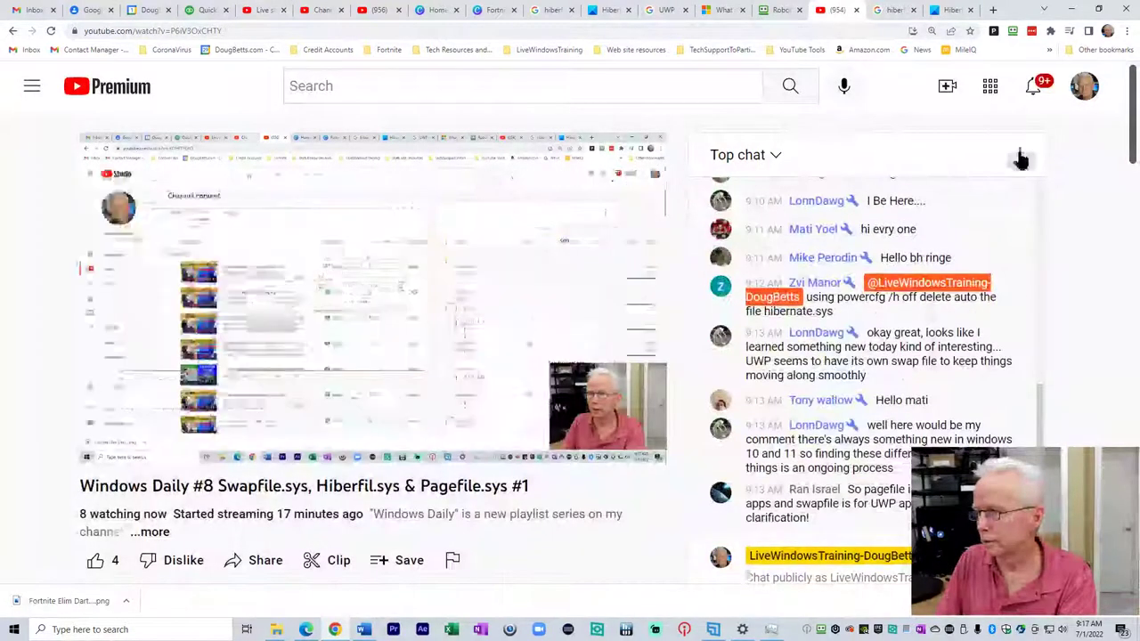
left_click(1018, 155)
left_click(930, 258)
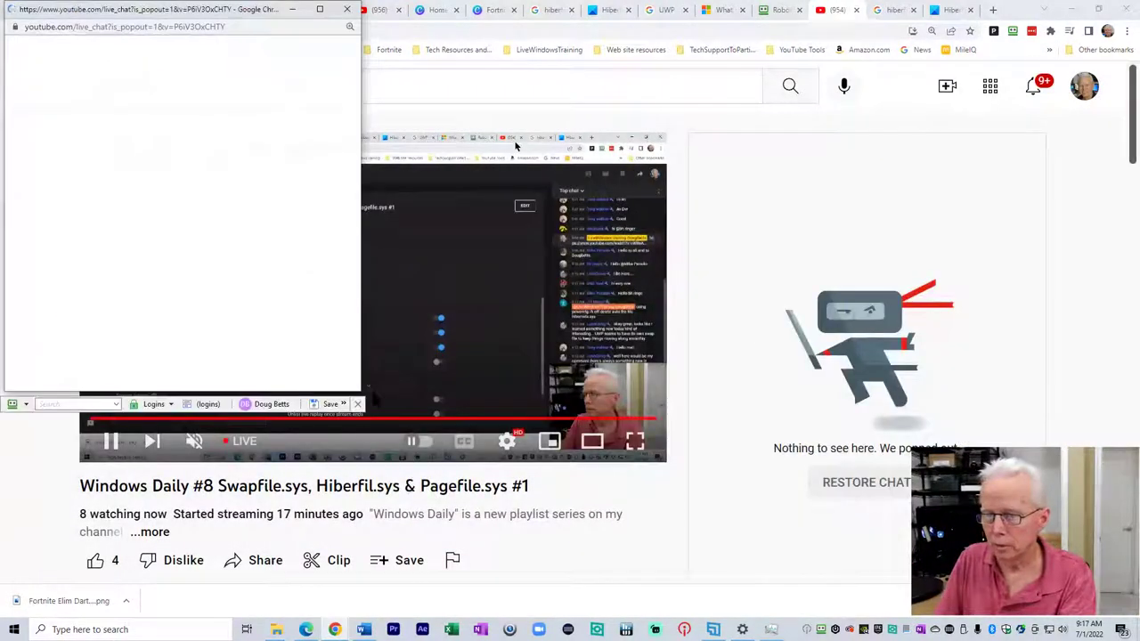
left_click_drag(361, 392, 1064, 544)
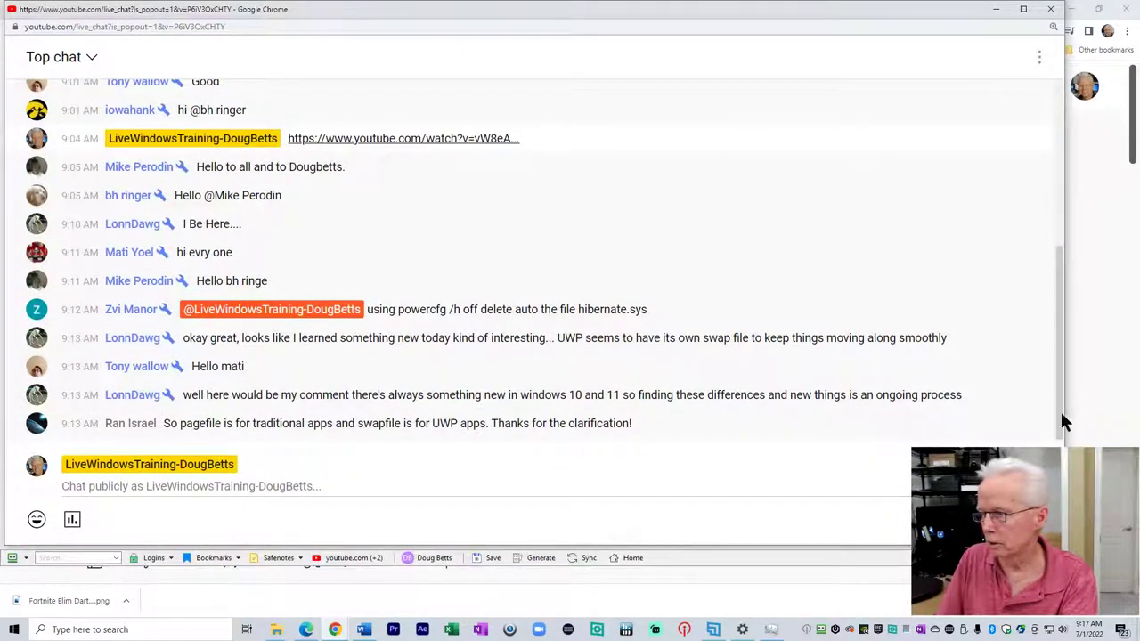
Step: Read through the popped-out live chat, starting from its earliest messages
scroll(535, 258, "up", 5)
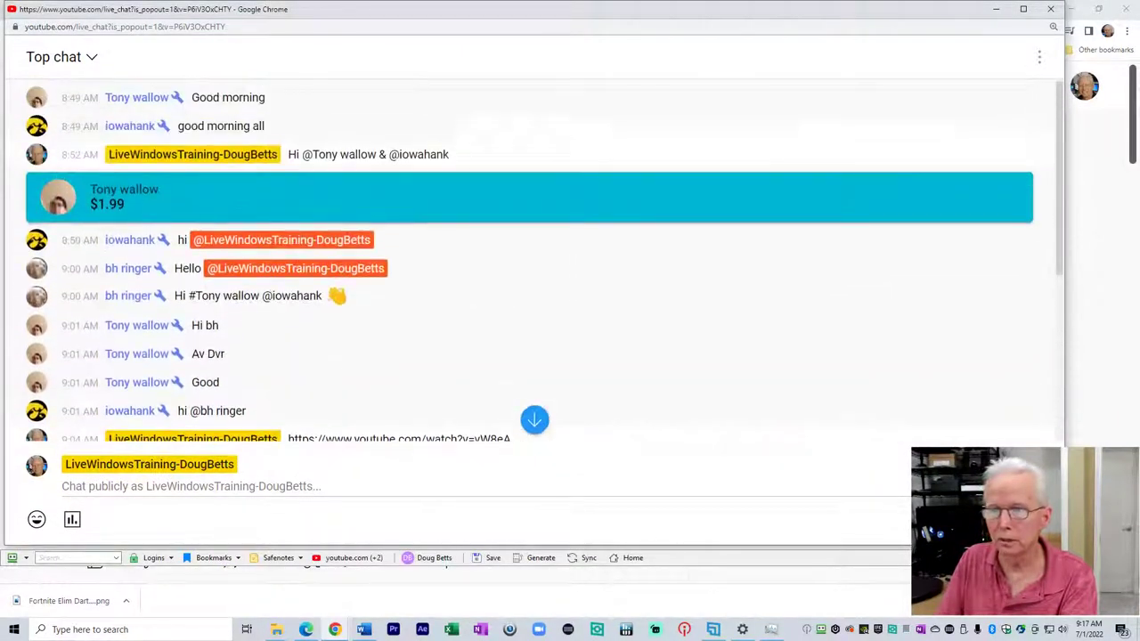
scroll(534, 258, "down", 1)
scroll(534, 258, "up", 1)
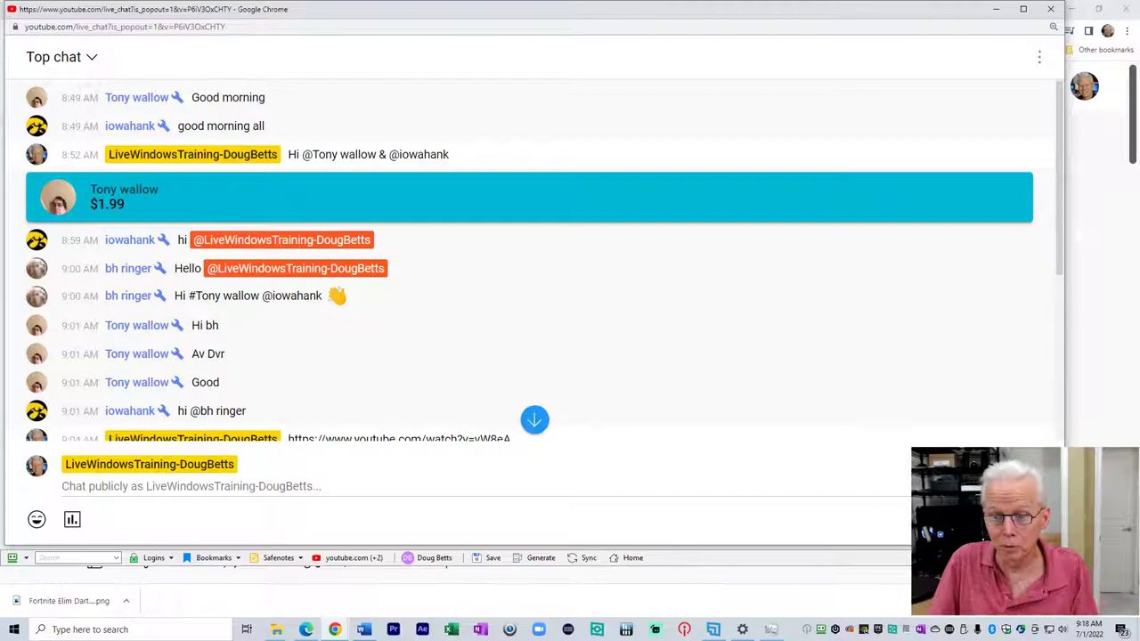
scroll(535, 258, "down", 1)
scroll(535, 258, "down", 4)
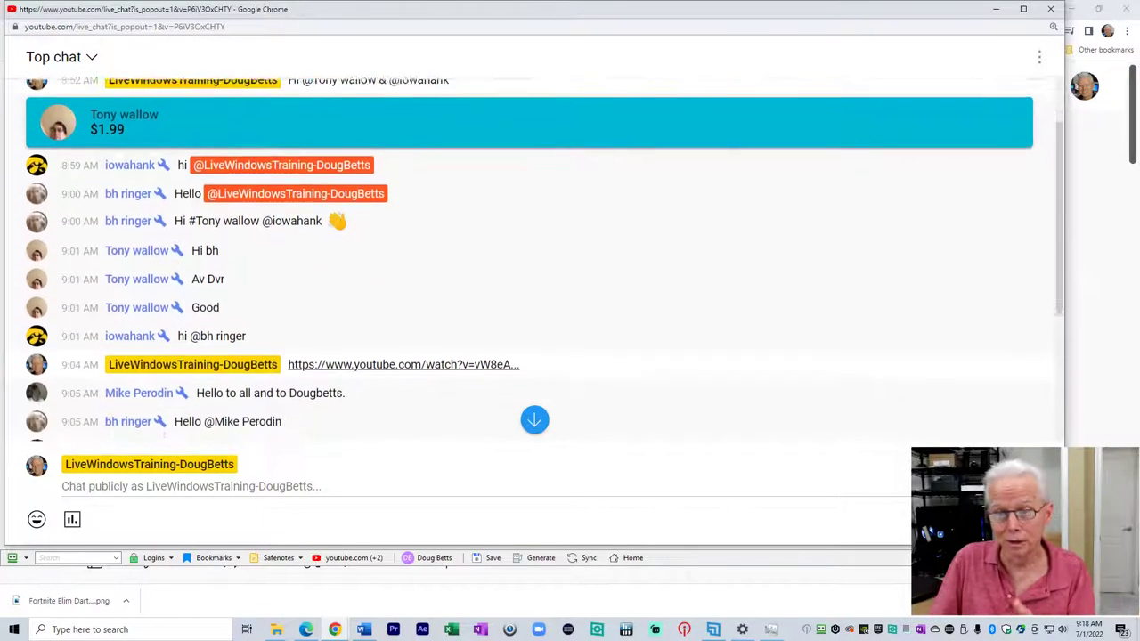